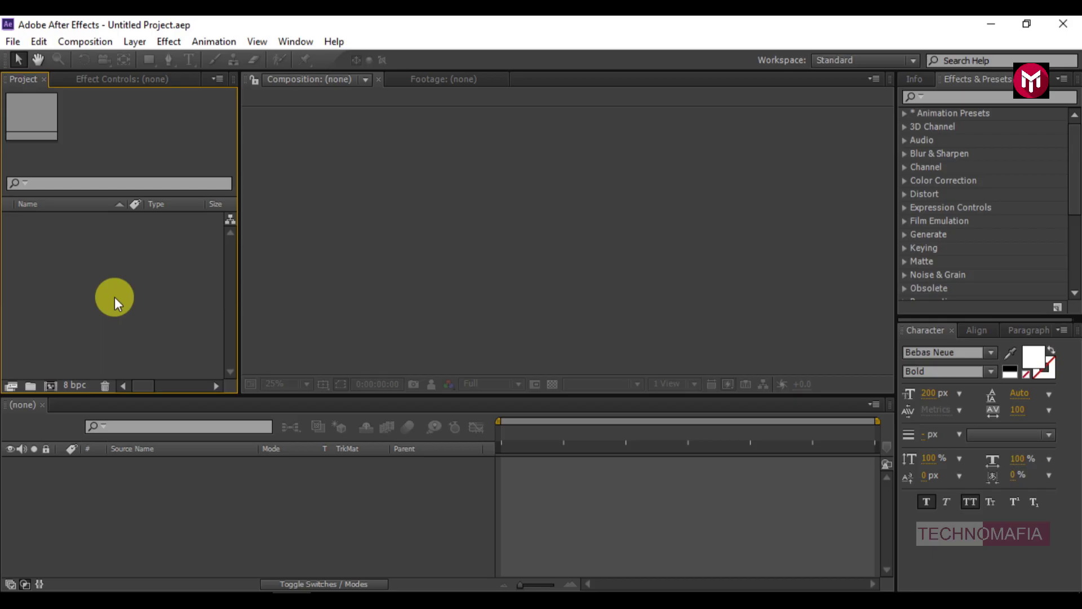
# Create a composition named media at 1920 x 1080 px, 29.97 fps, with a duration of two seconds.
pyautogui.click(49, 386)
pyautogui.write('media')
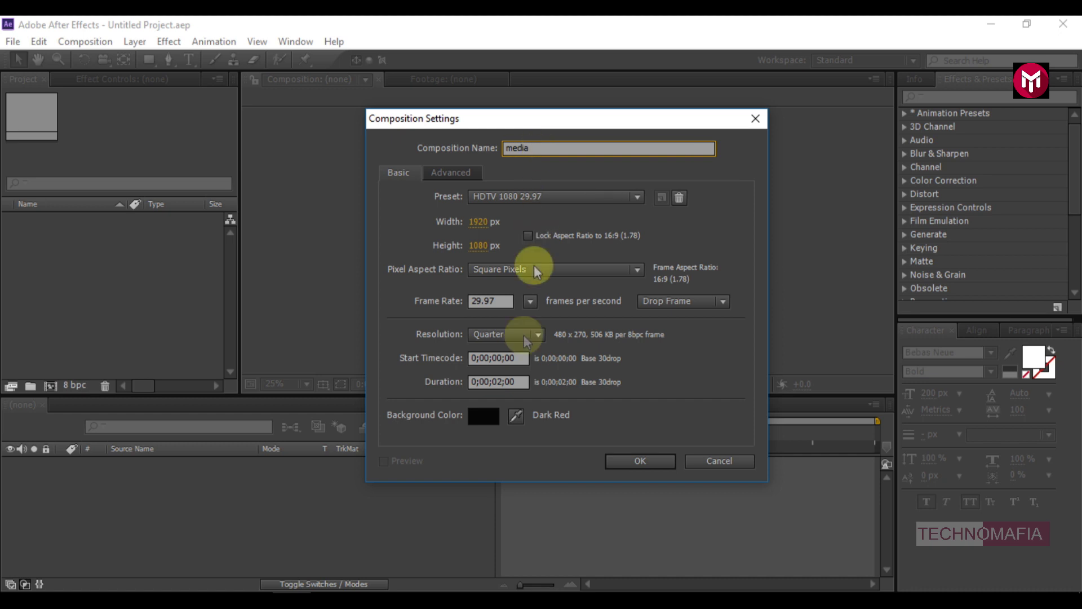
pyautogui.click(623, 460)
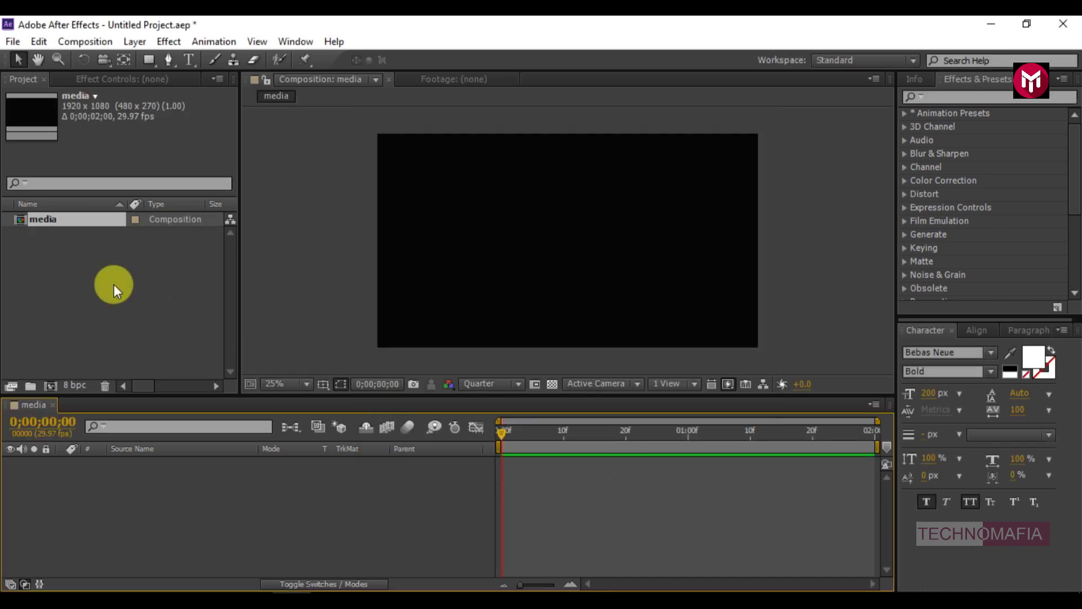
# Import the picture Image 1 into the project and add it as a layer in the media composition.
pyautogui.rightClick(114, 284)
pyautogui.moveTo(285, 349)
pyautogui.click(327, 349)
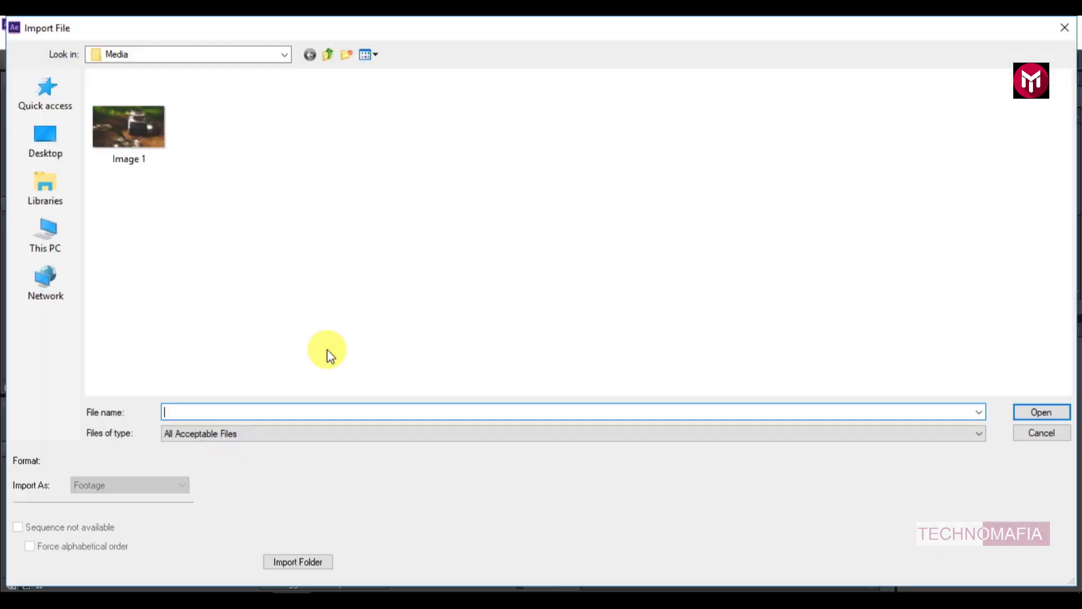
pyautogui.click(149, 147)
pyautogui.click(1060, 412)
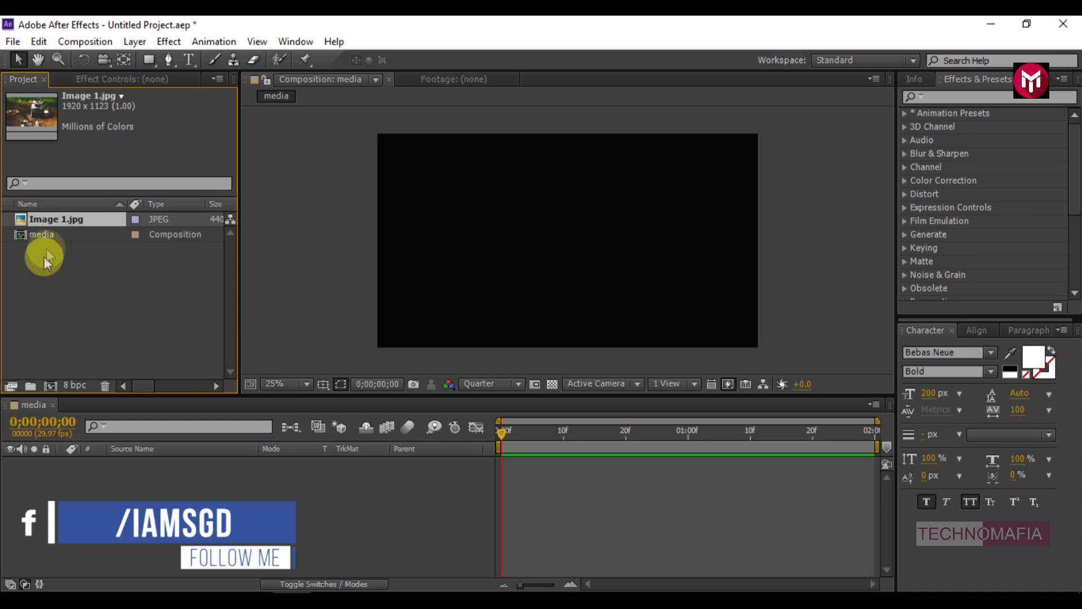
pyautogui.moveTo(48, 221); pyautogui.dragTo(94, 469)
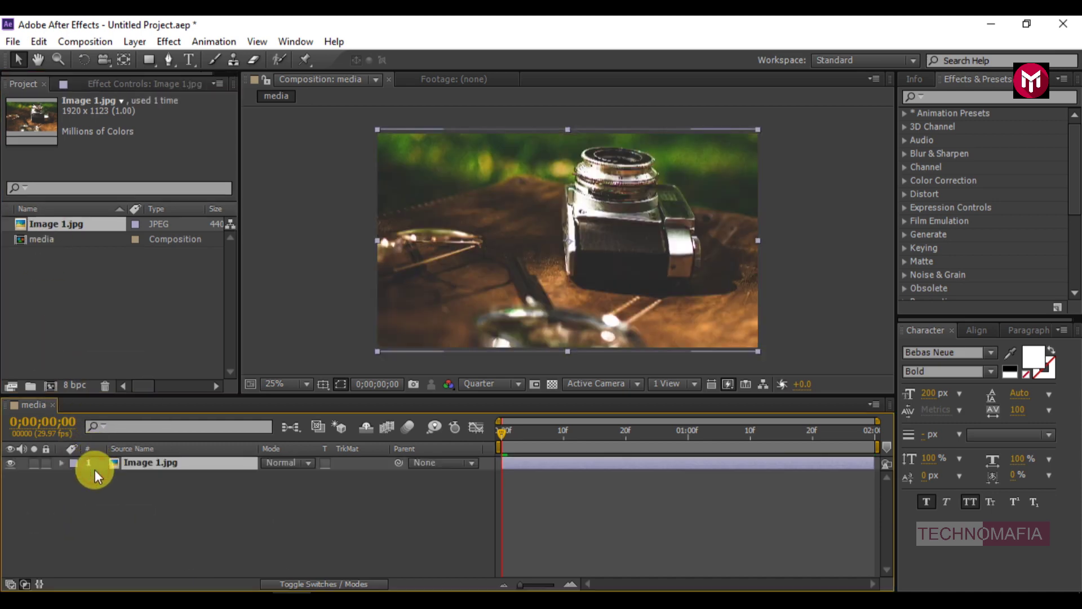
# Create a two-second 1920 x 1080 composition named transform and add the media composition to it as a layer.
pyautogui.click(56, 385)
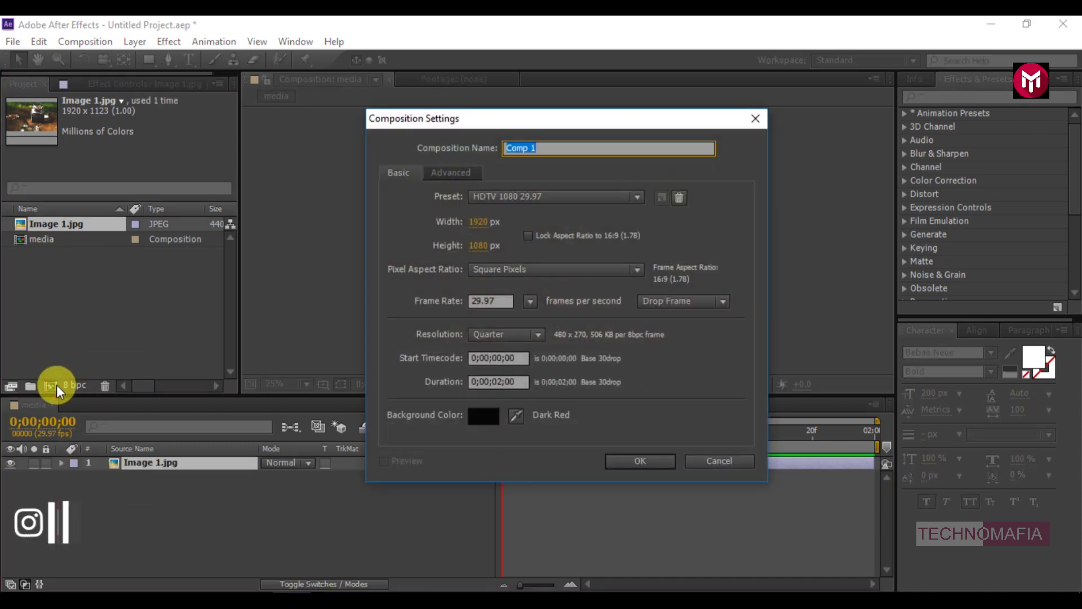
pyautogui.write('transform')
pyautogui.click(625, 462)
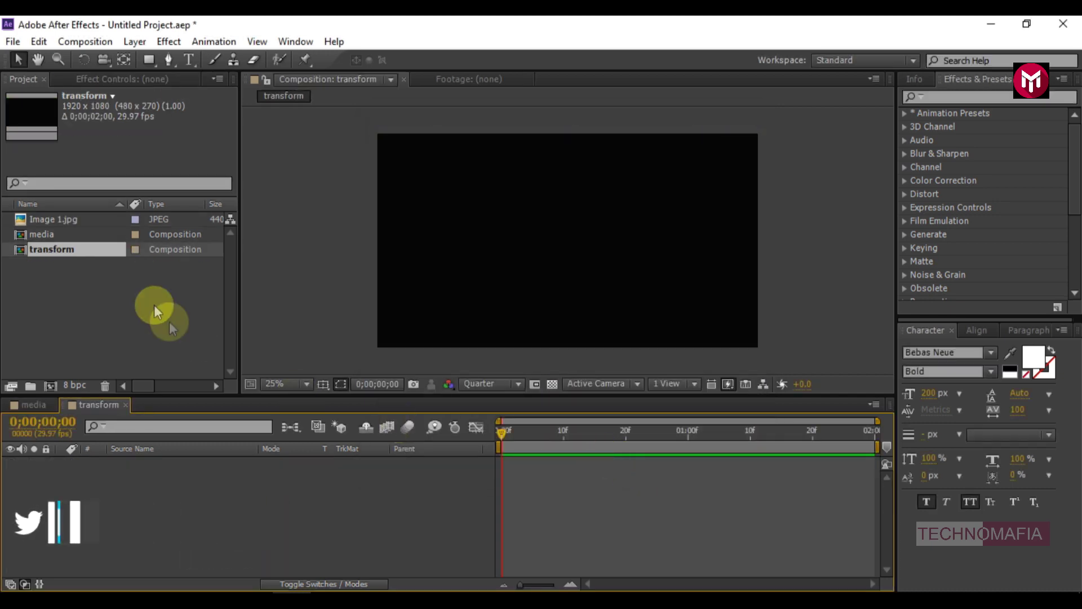
pyautogui.moveTo(40, 236); pyautogui.dragTo(84, 489)
# Apply the CC RepeTile effect to the media layer and set its tiling to Unfold.
pyautogui.click(936, 97)
pyautogui.write('cc rep')
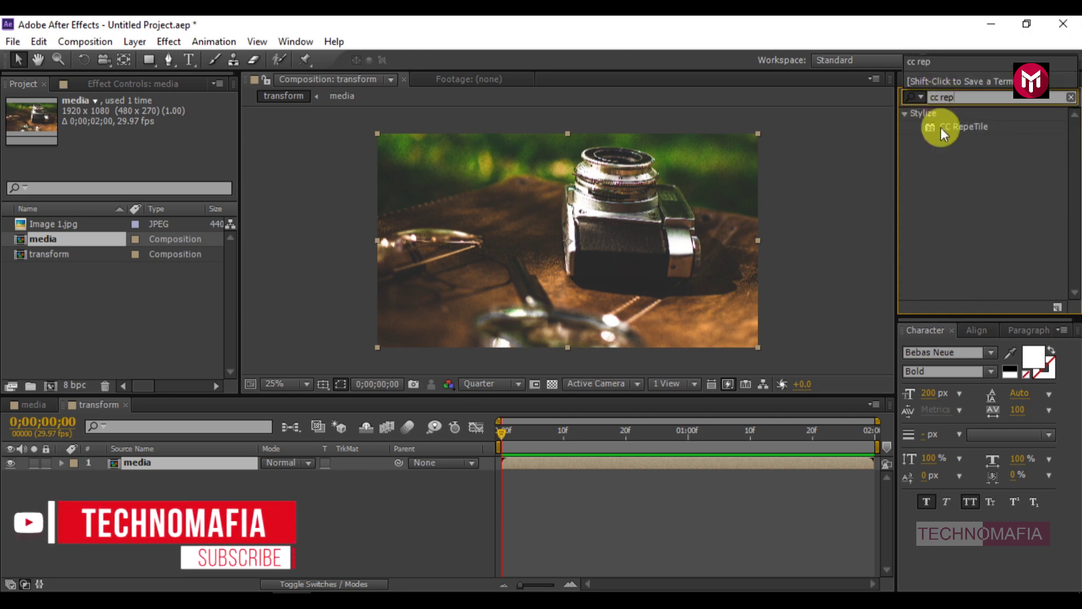
pyautogui.doubleClick(941, 127)
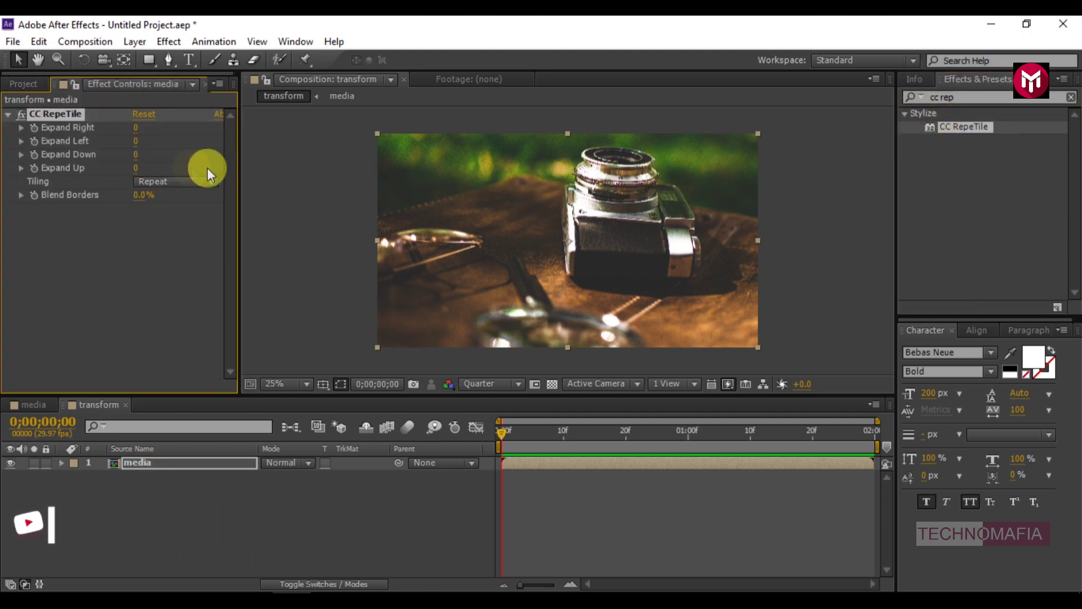
pyautogui.click(165, 182)
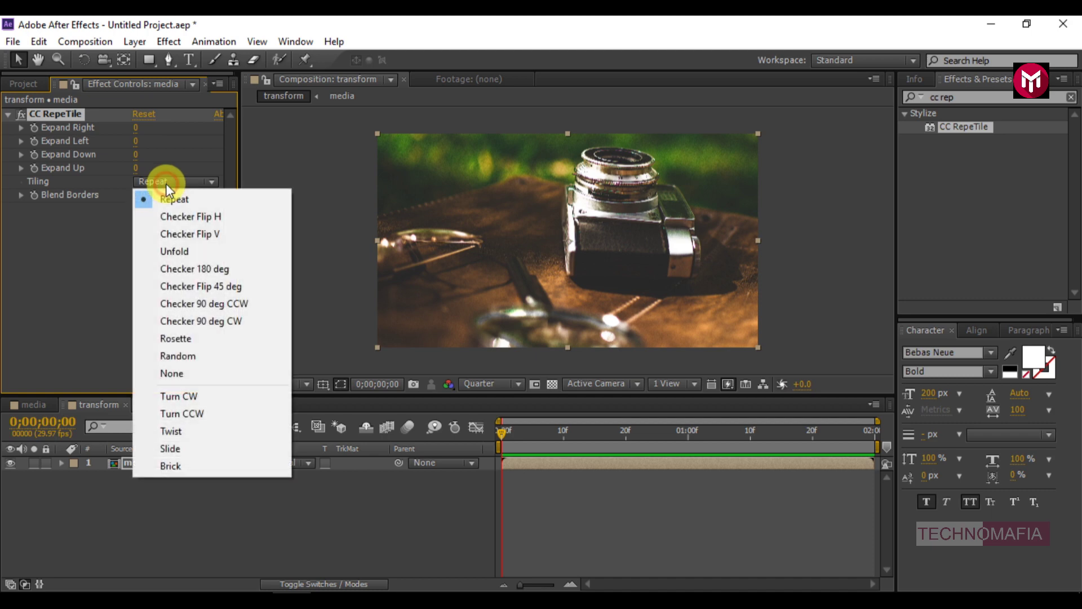
pyautogui.click(169, 252)
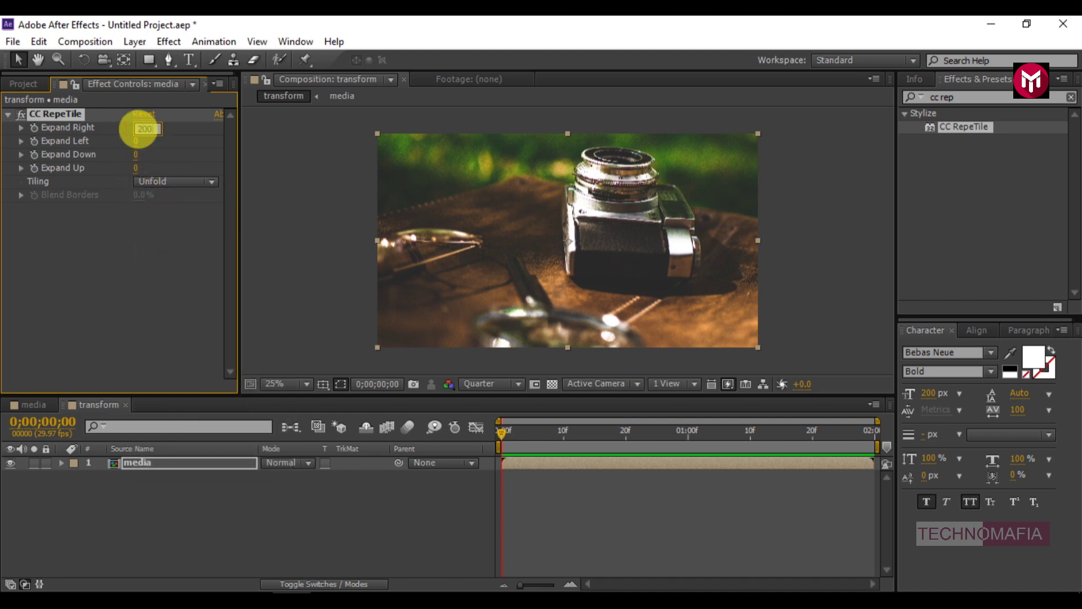
# Set the CC RepeTile expansion to 200 for right, left, down and up.
pyautogui.click(137, 141)
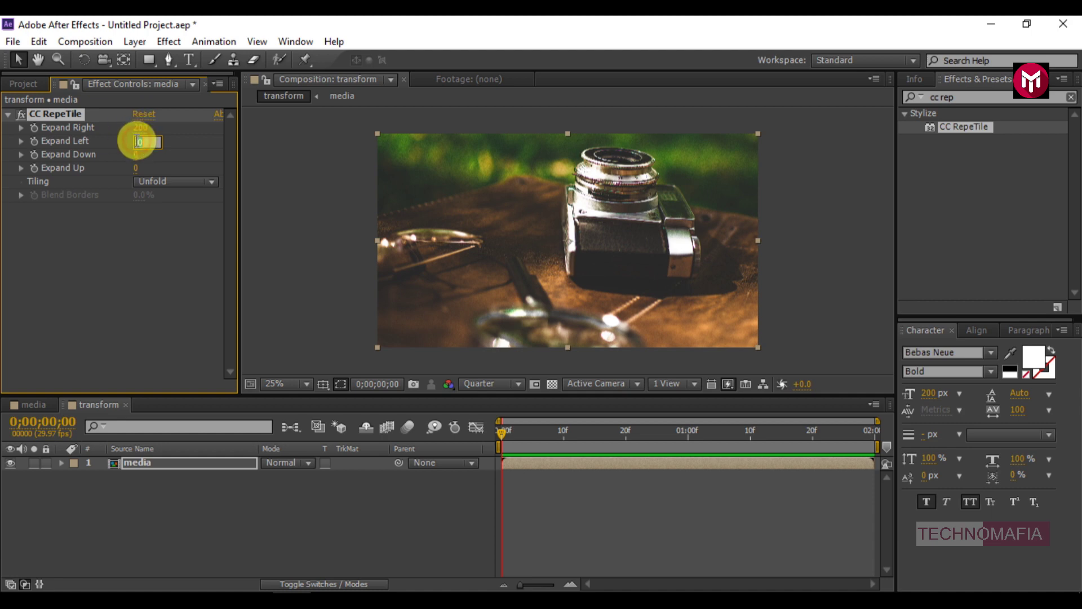
pyautogui.write('200')
pyautogui.click(139, 155)
pyautogui.write('200')
pyautogui.click(138, 168)
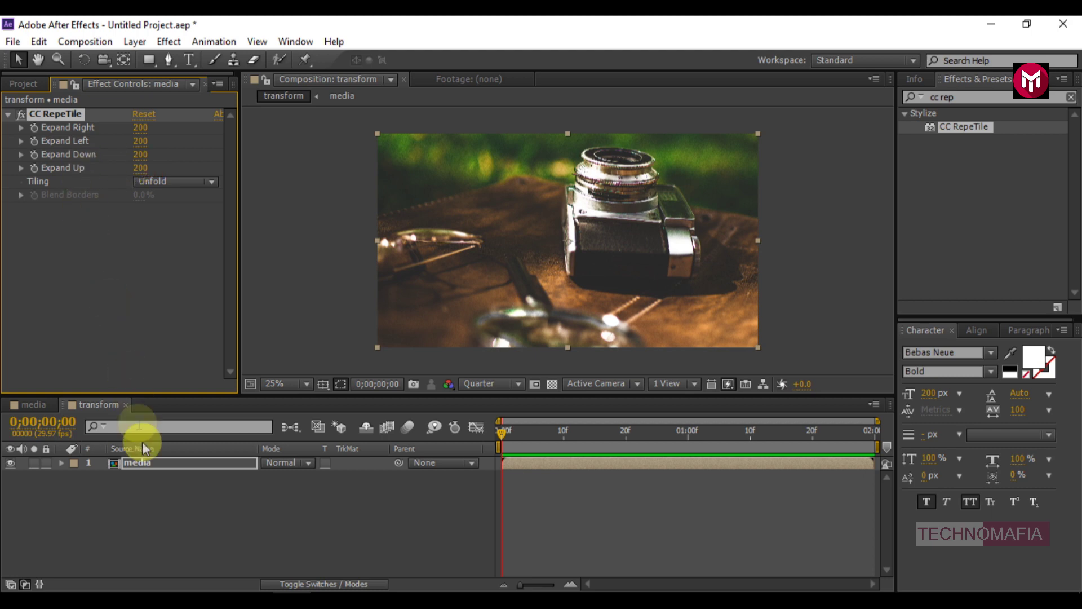
# Add an adjustment layer above the media layer and apply Fast Blur to it with a blurriness of 55.
pyautogui.rightClick(148, 491)
pyautogui.moveTo(235, 322)
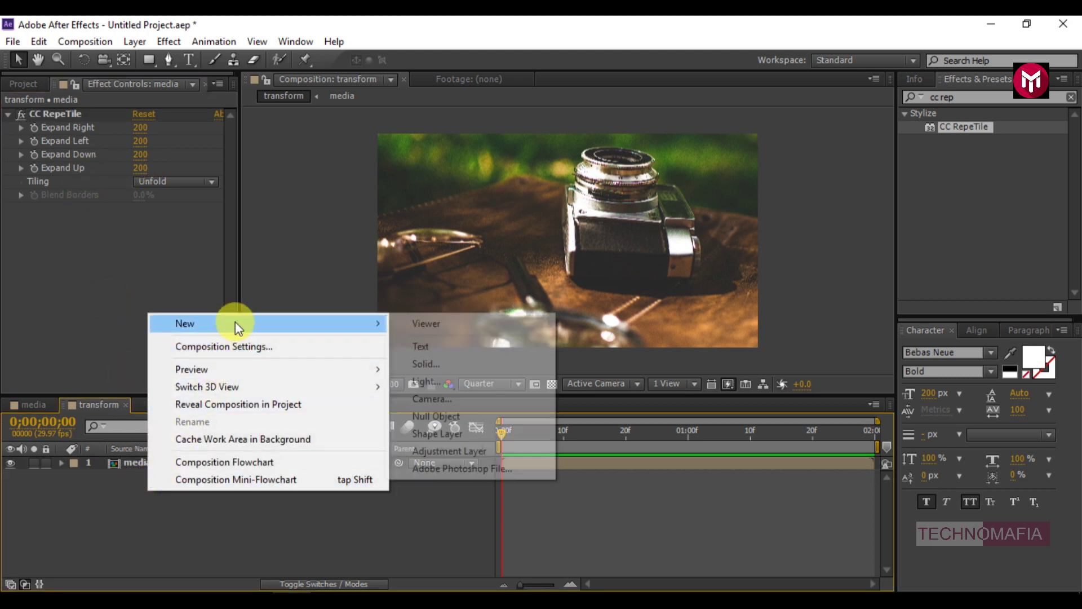
pyautogui.click(428, 455)
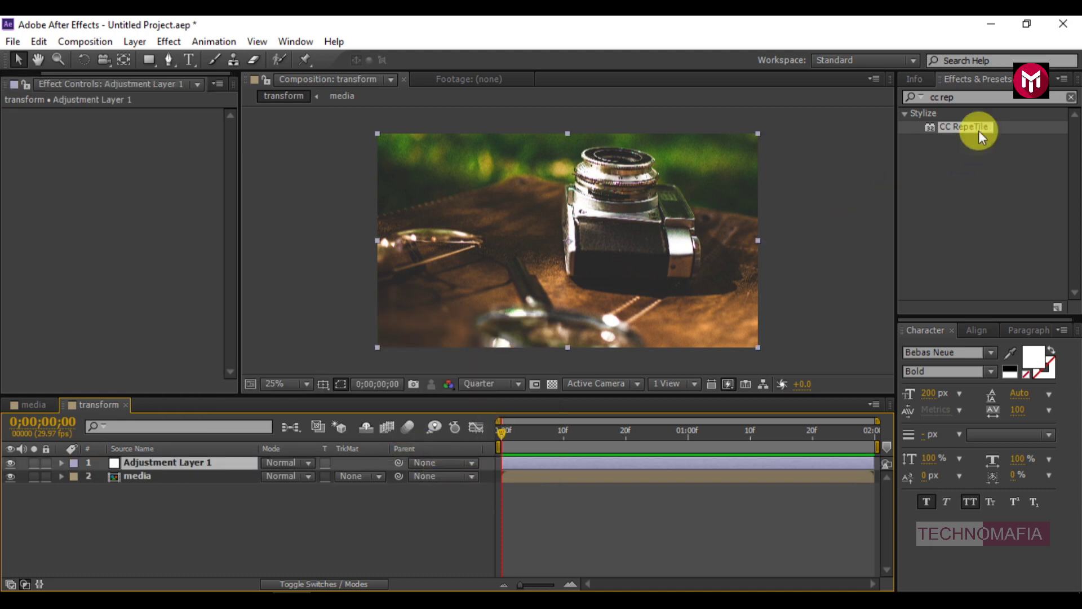
pyautogui.click(930, 98)
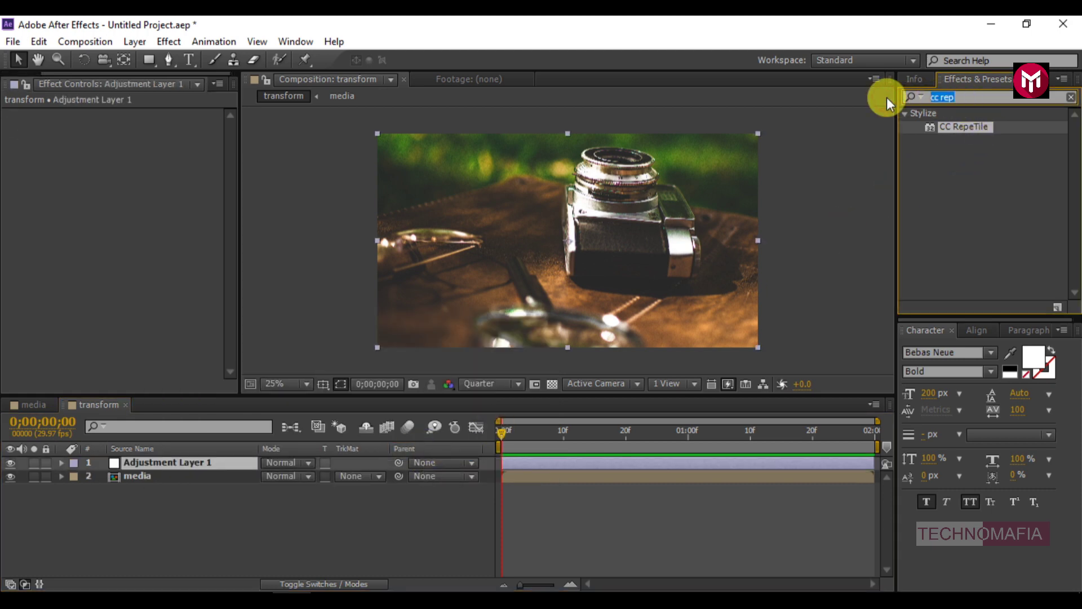
pyautogui.write('fast')
pyautogui.click(949, 142)
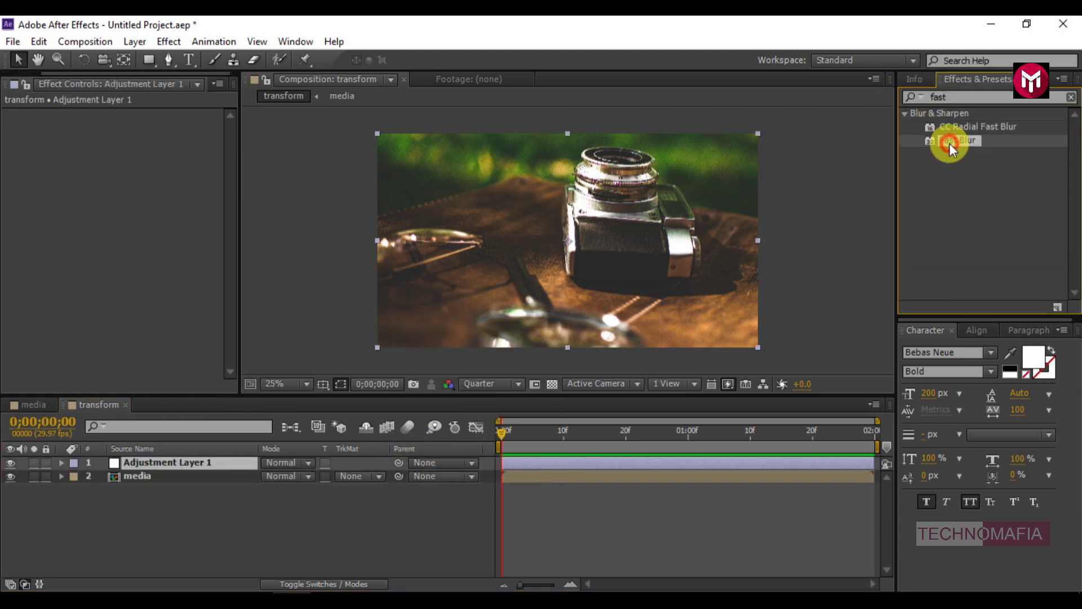
pyautogui.doubleClick(949, 142)
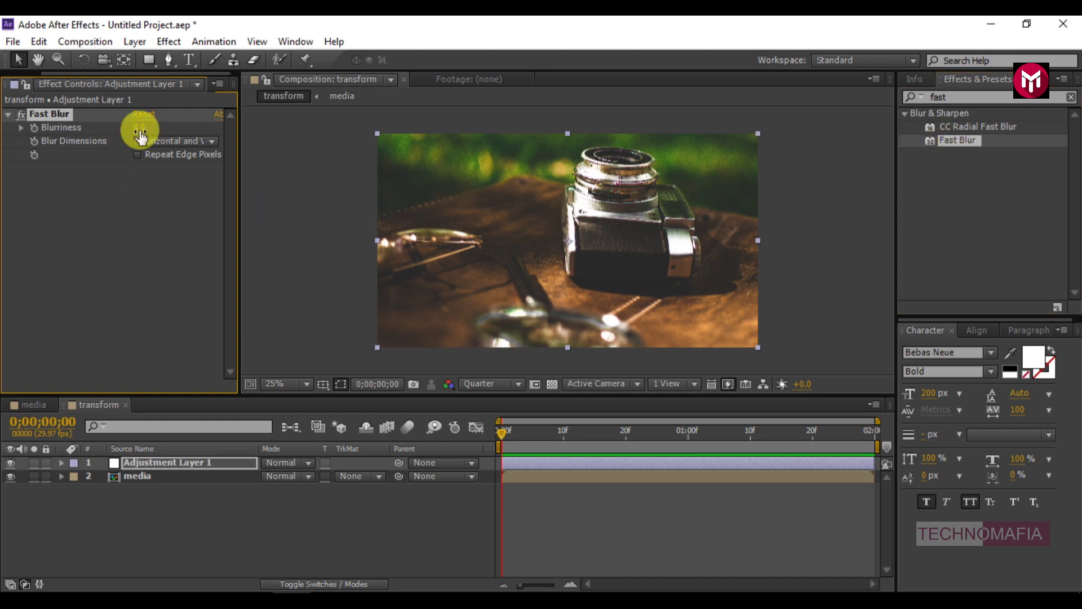
pyautogui.press('Return')
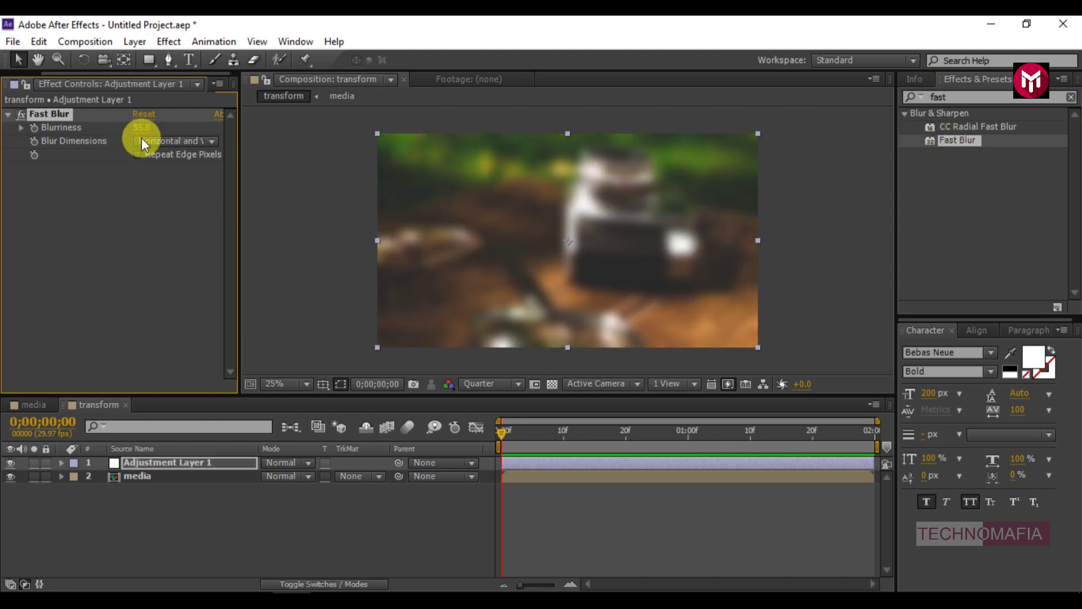
# Add a second adjustment layer on top of the transform composition and apply CC Pixel Polly to it.
pyautogui.rightClick(168, 497)
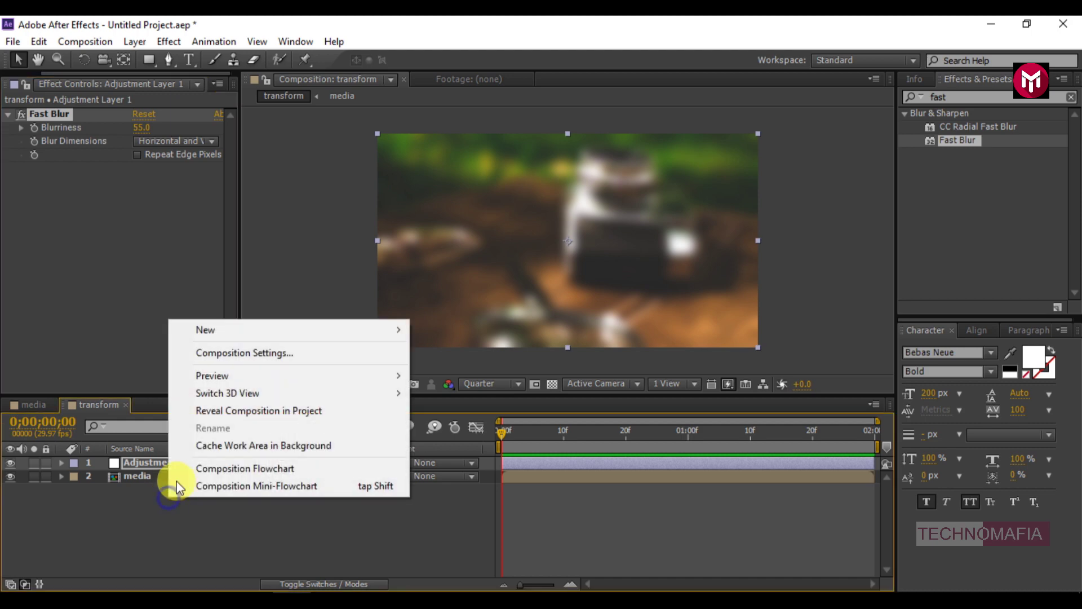
pyautogui.moveTo(395, 331)
pyautogui.click(468, 453)
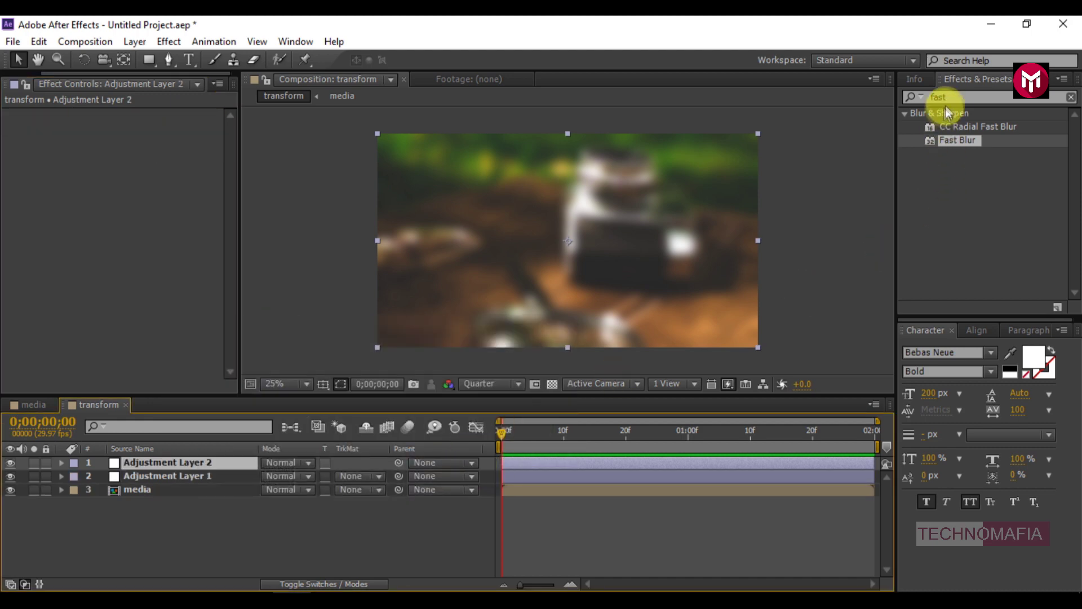
pyautogui.click(908, 98)
pyautogui.write('cc pi')
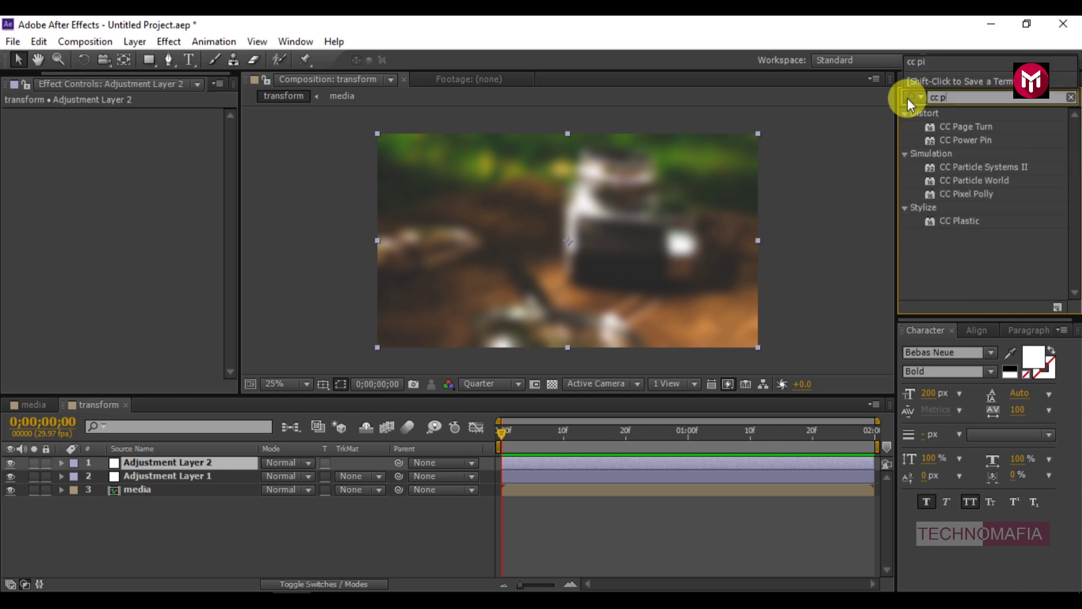
pyautogui.doubleClick(941, 127)
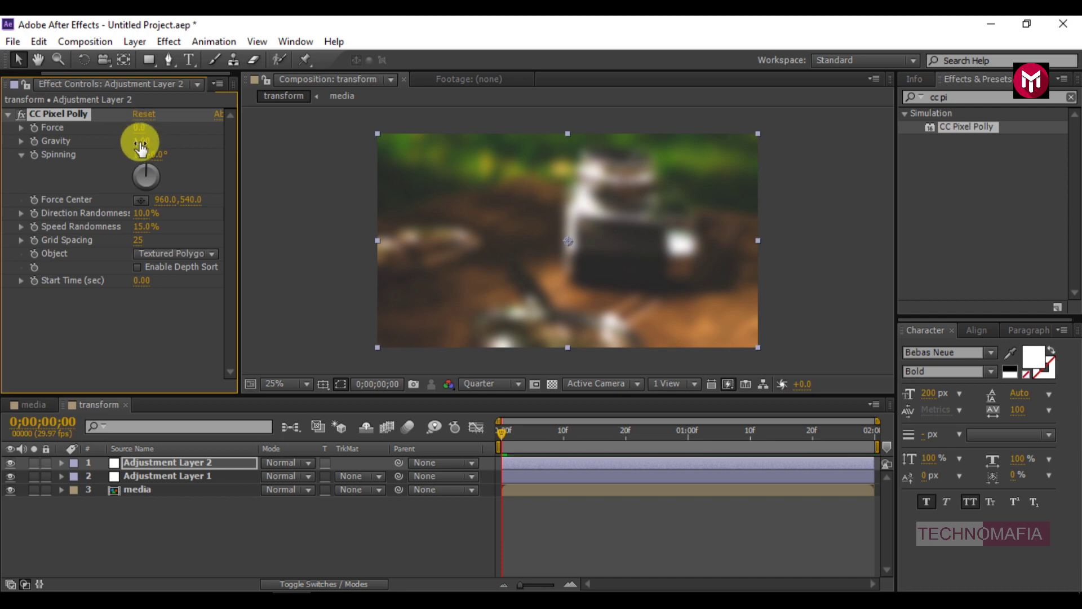
# Set CC Pixel Polly's gravity, spinning, direction randomness and speed randomness to 0, grid spacing to 85 and object to Polygon.
pyautogui.press('Return')
pyautogui.click(137, 155)
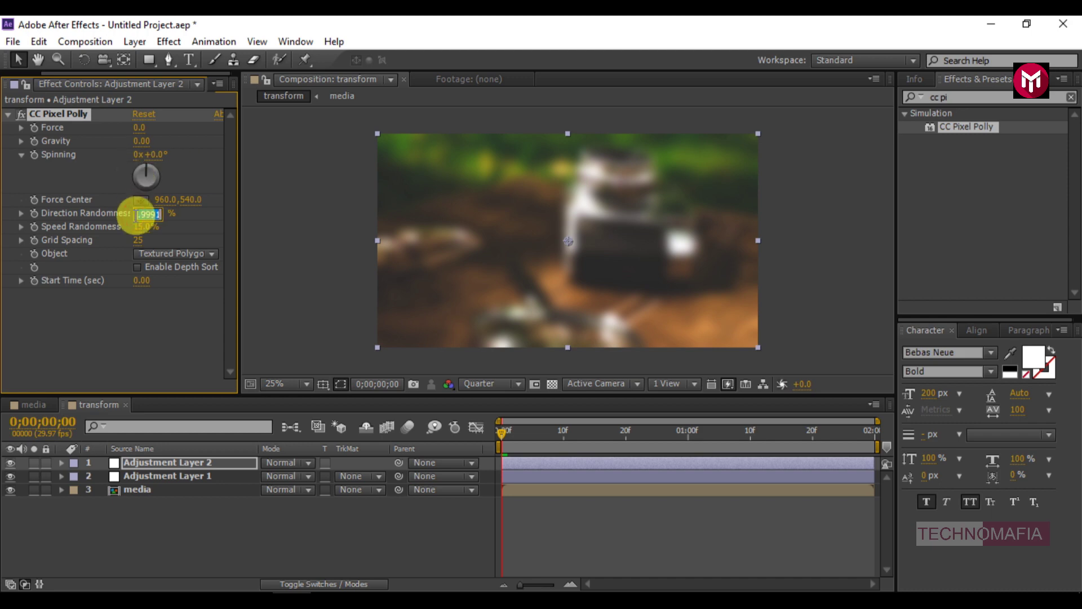
pyautogui.press('Return')
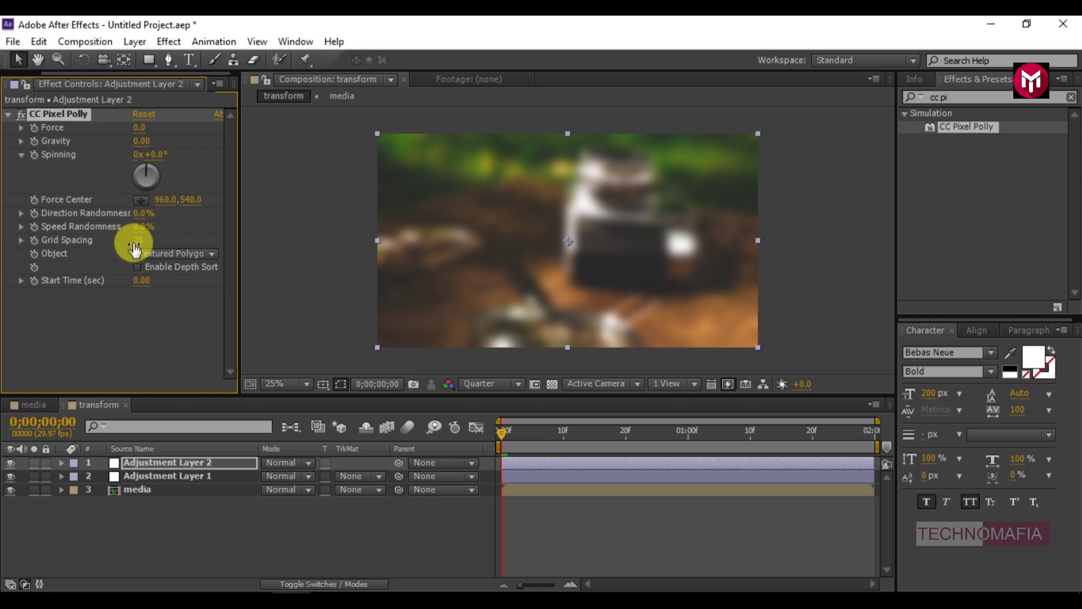
pyautogui.write('85')
pyautogui.click(151, 251)
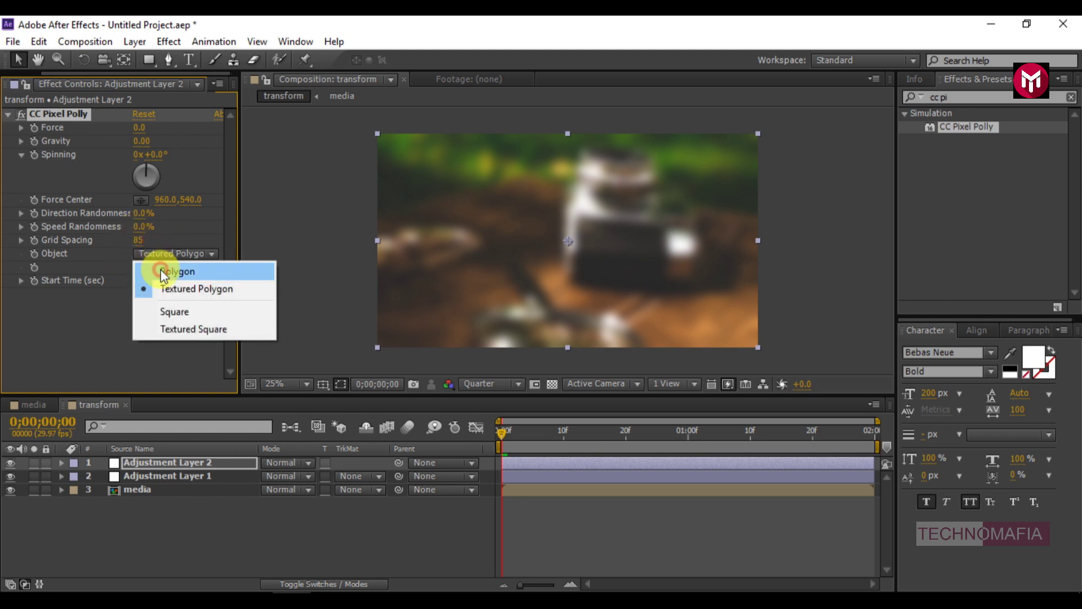
pyautogui.click(160, 269)
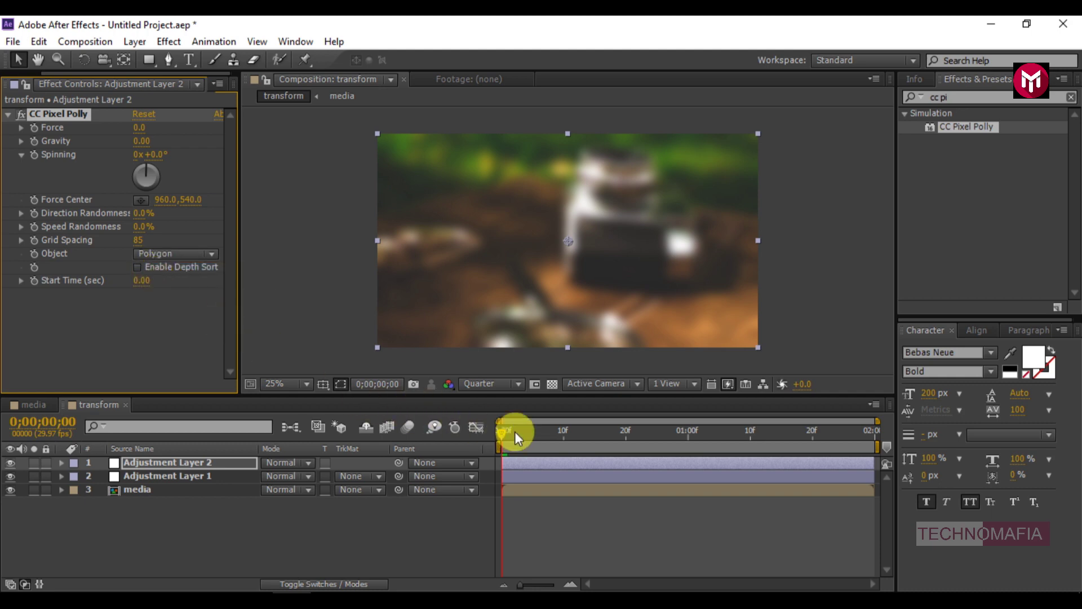
# Shift Adjustment Layer 2 about two frames earlier in the timeline and extend its end to the end of the composition.
pyautogui.click(514, 431)
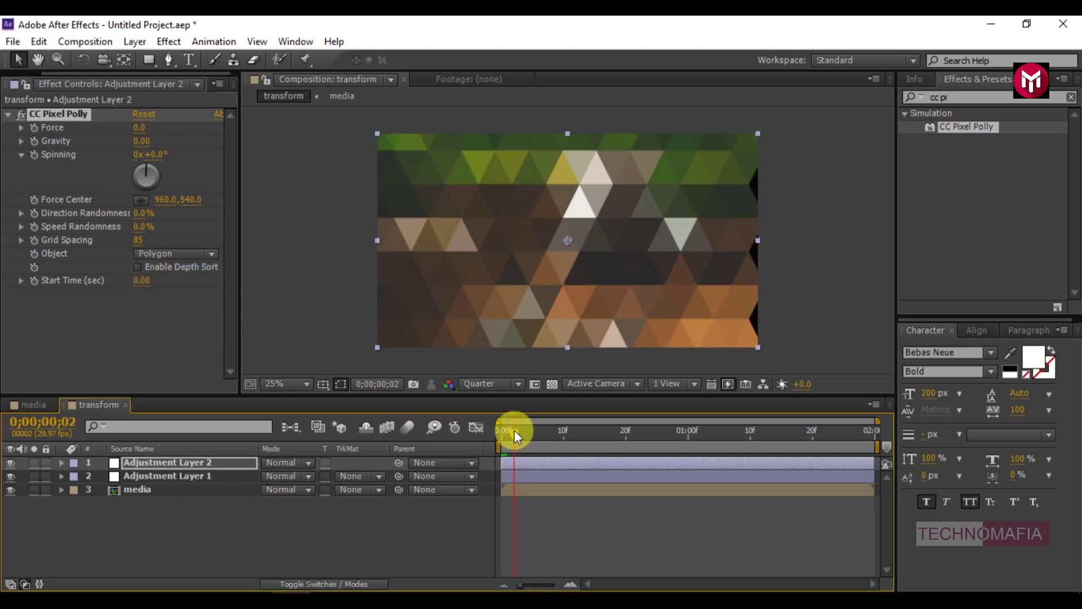
pyautogui.click(570, 584)
pyautogui.click(589, 583)
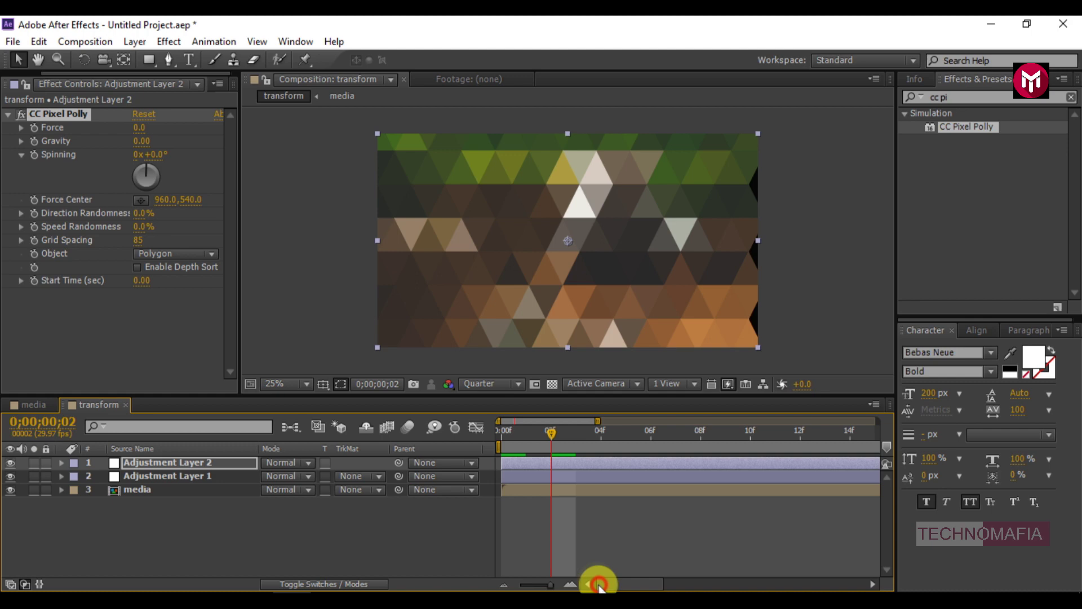
pyautogui.click(575, 461)
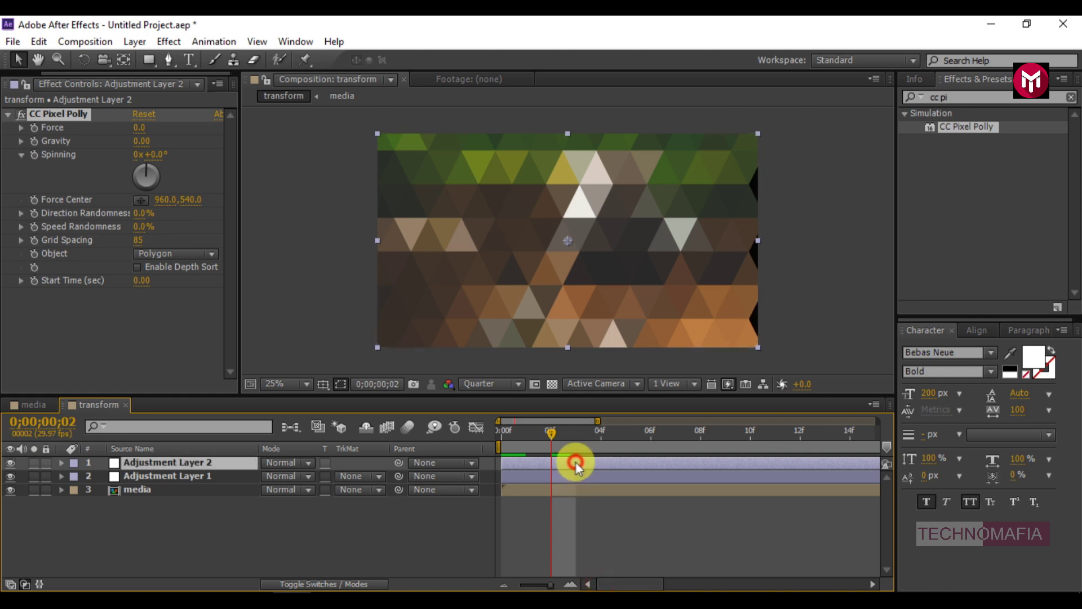
pyautogui.click(503, 584)
pyautogui.moveTo(862, 464); pyautogui.dragTo(873, 466)
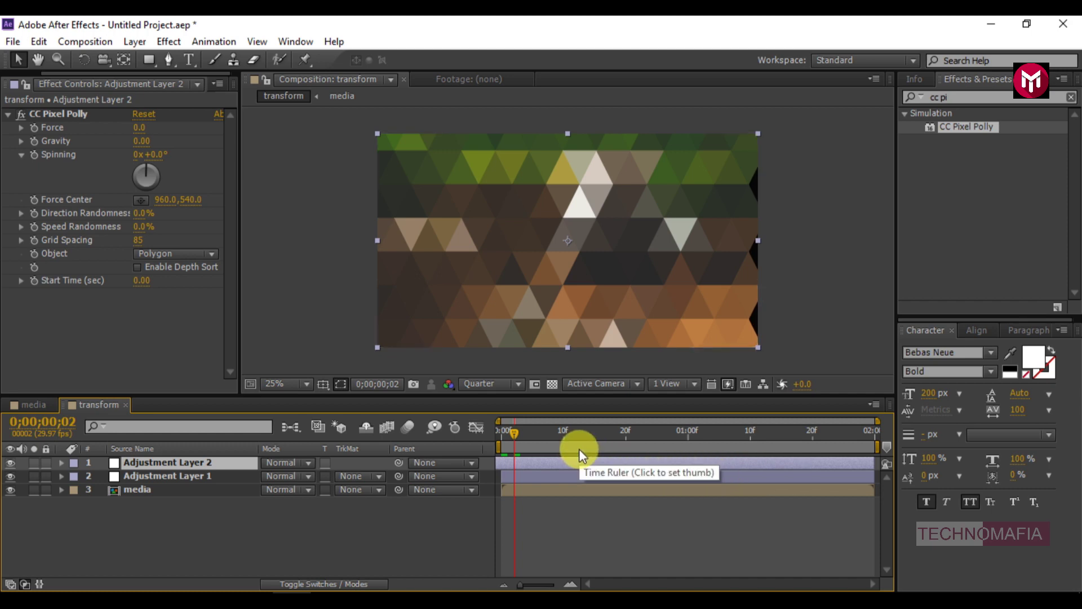
# Apply the Transform distort effect to Adjustment Layer 2 and set its scale to 110.
pyautogui.click(960, 97)
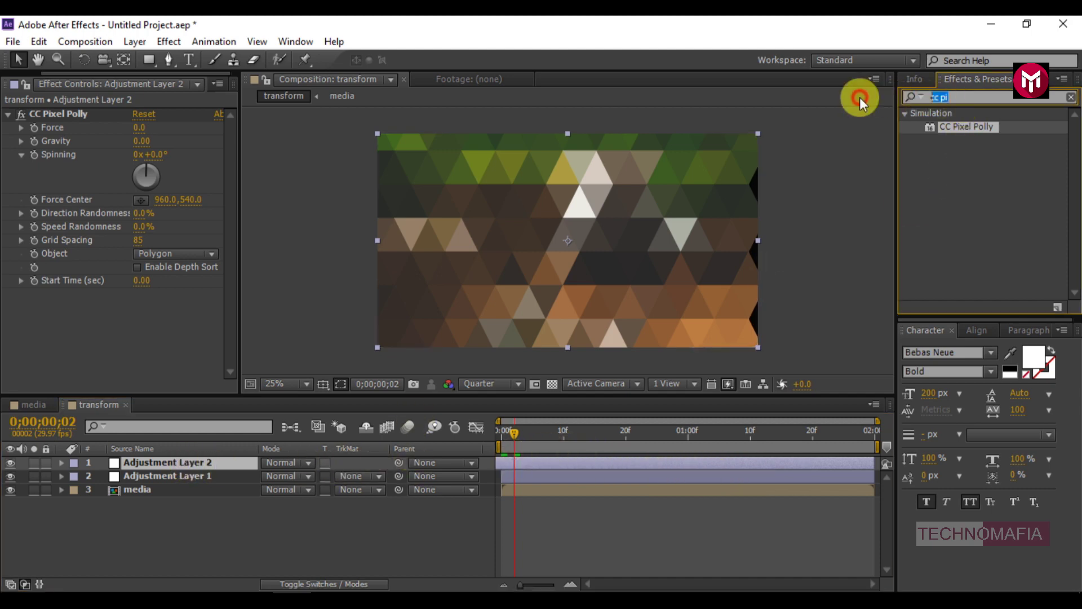
pyautogui.write('trans')
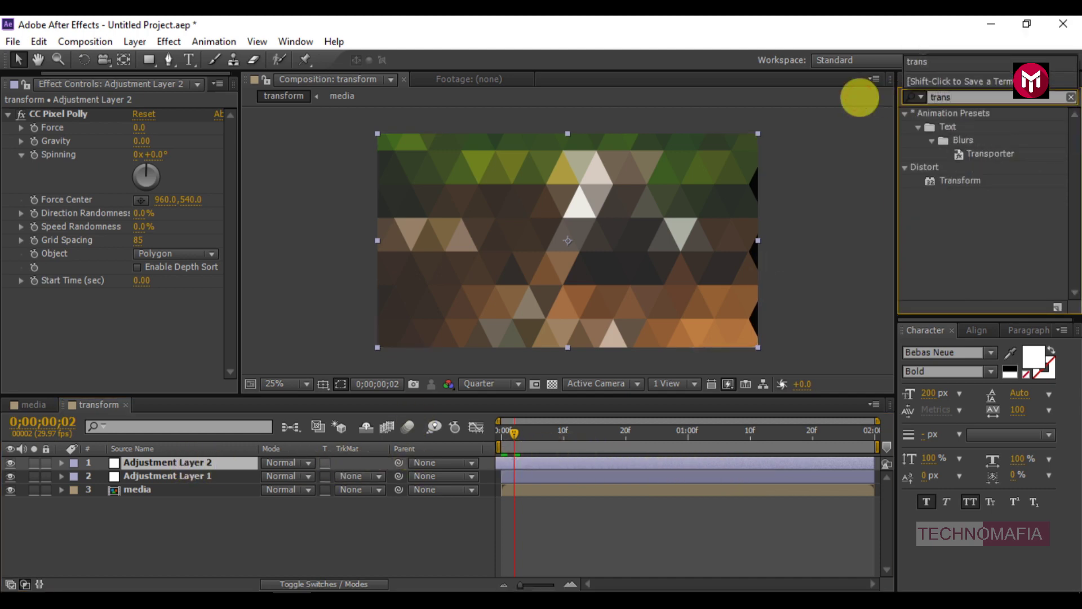
pyautogui.doubleClick(958, 181)
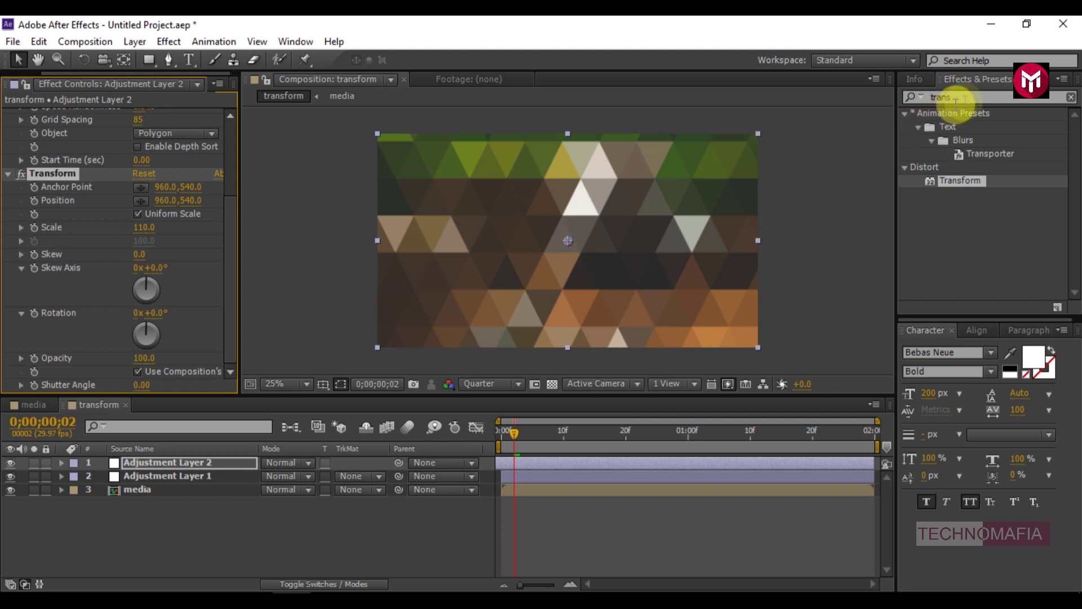
# Apply the Auto Levels effect to Adjustment Layer 2 and set its black clip and white clip to 10%.
pyautogui.click(938, 97)
pyautogui.write('auto')
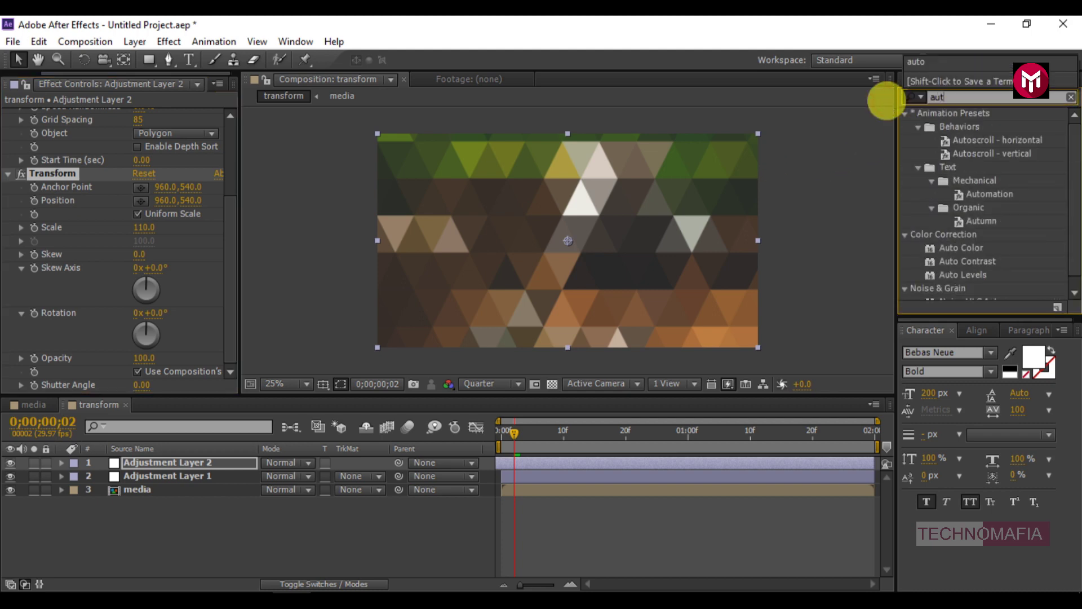
pyautogui.doubleClick(955, 248)
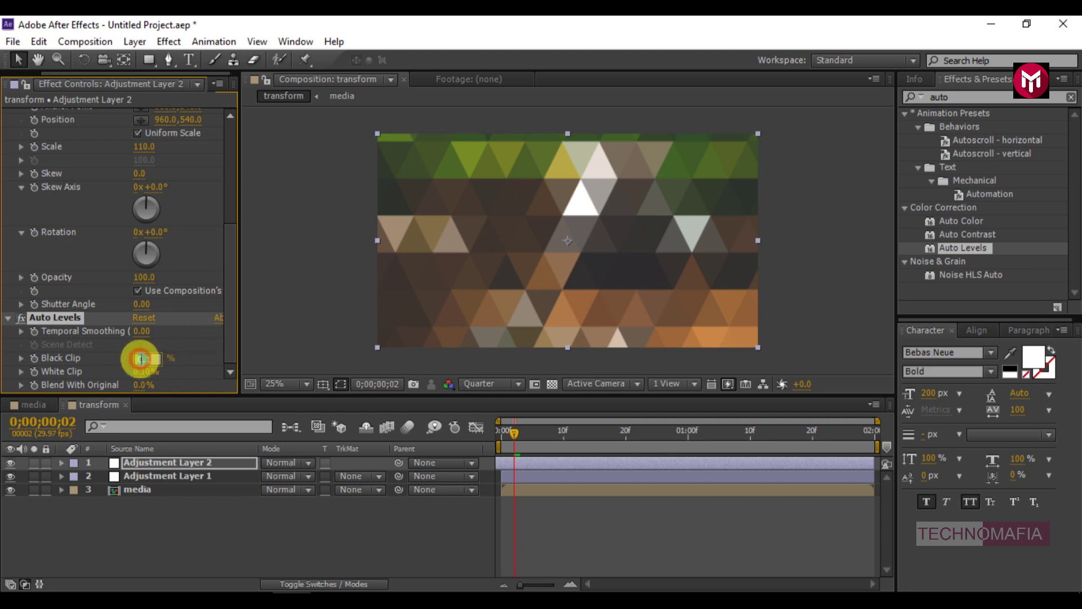
pyautogui.click(141, 359)
pyautogui.write('10')
pyautogui.press('Return')
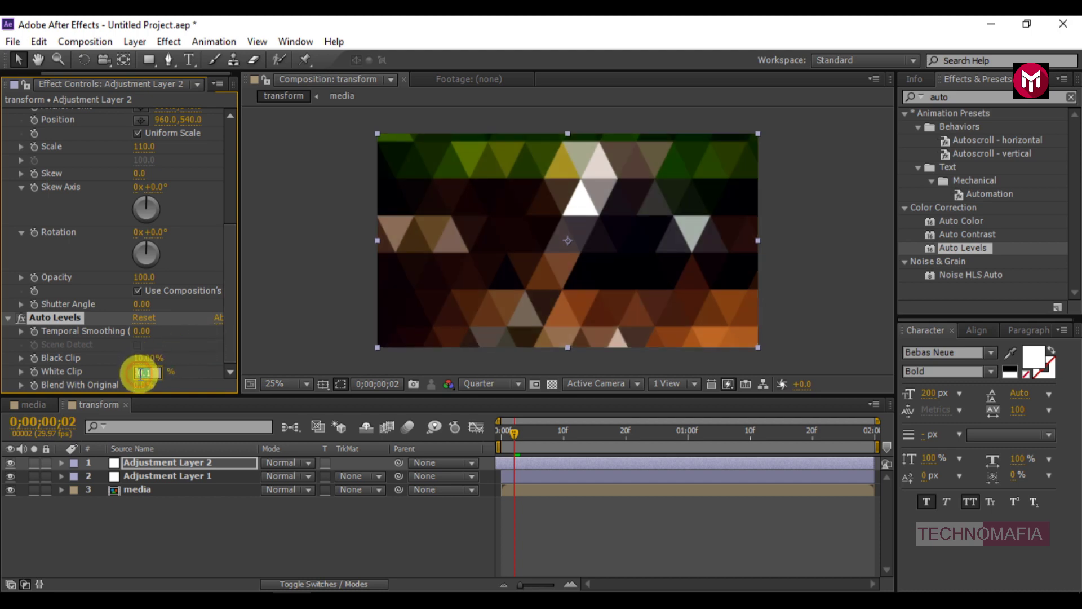
pyautogui.press('Return')
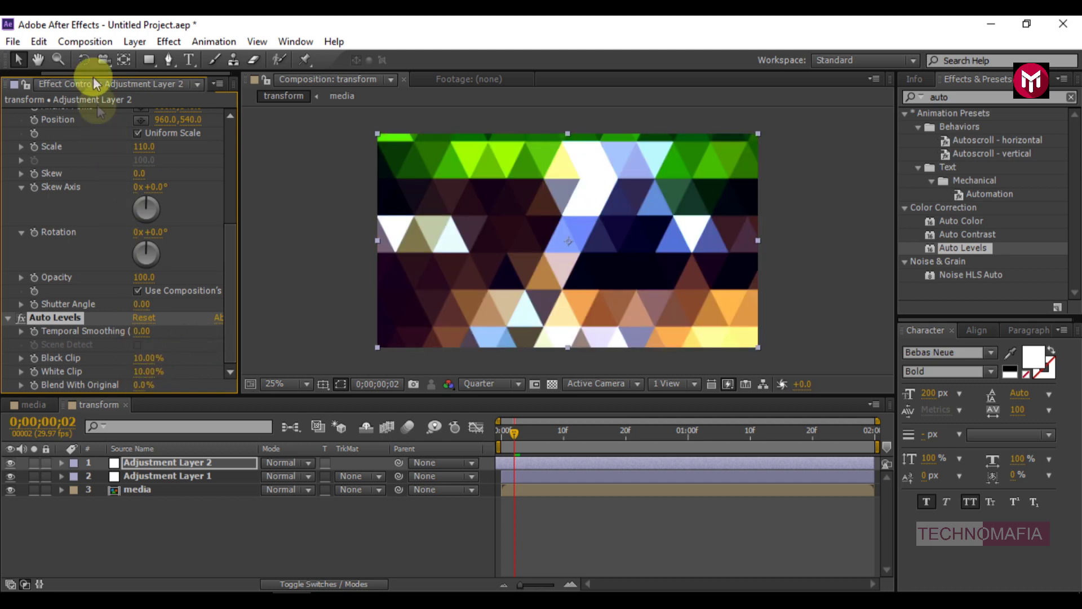
# Create a new HDTV 1080 29.97 composition named text.
pyautogui.click(86, 42)
pyautogui.click(97, 65)
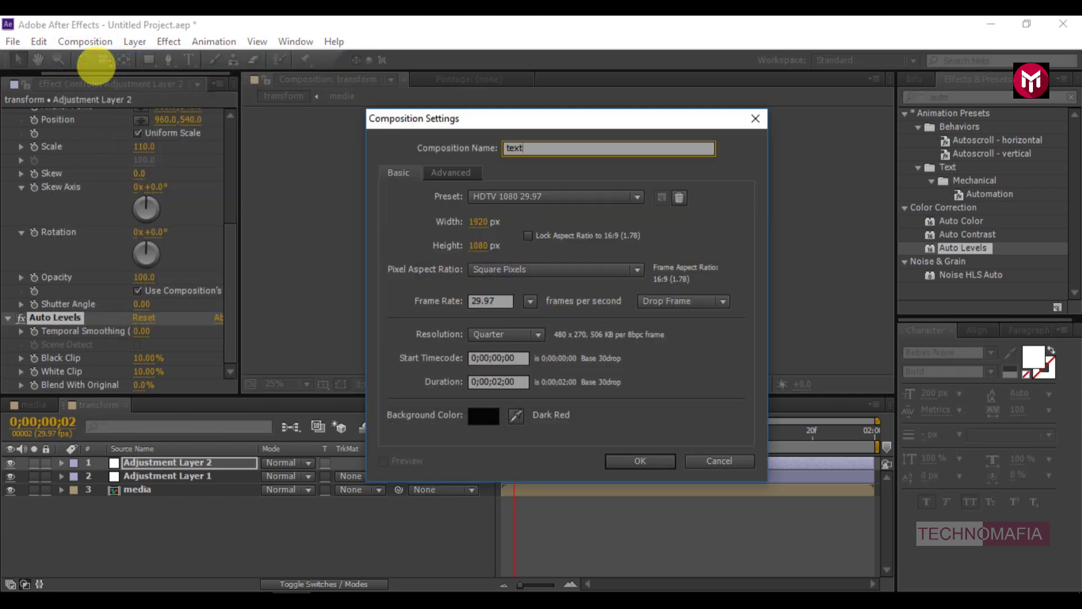
pyautogui.click(636, 462)
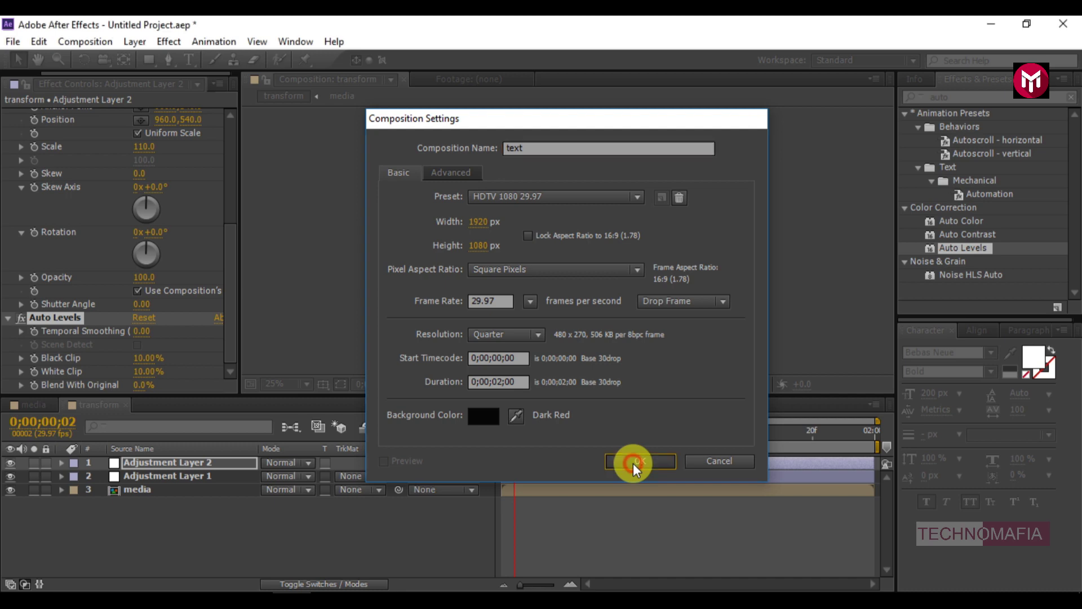
# Add a text layer reading ANIMATION and center it horizontally and vertically in the text composition.
pyautogui.click(189, 59)
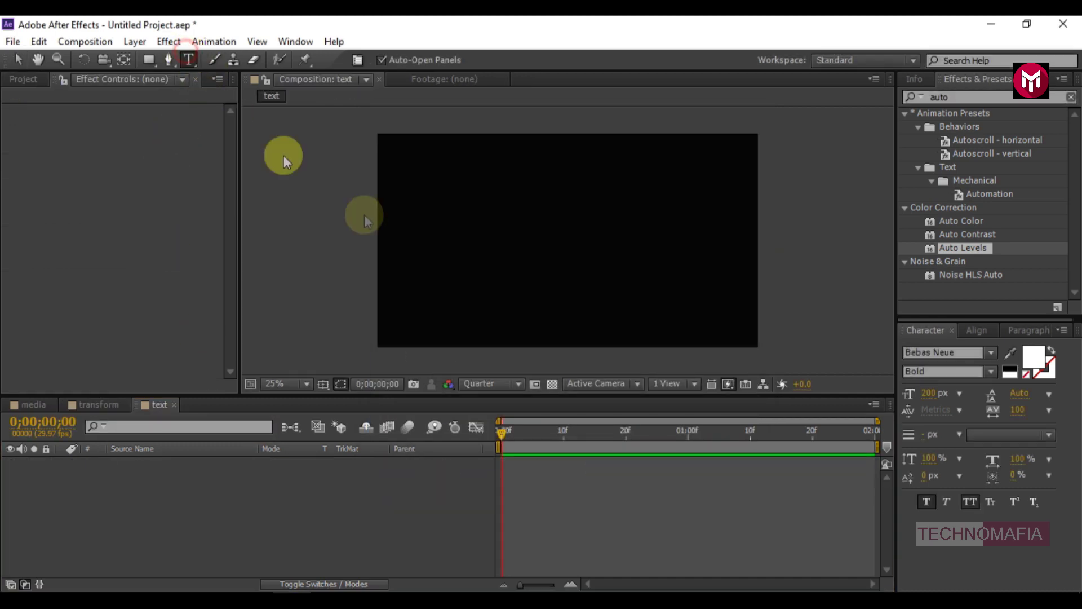
pyautogui.click(530, 239)
pyautogui.write('ANIMATION')
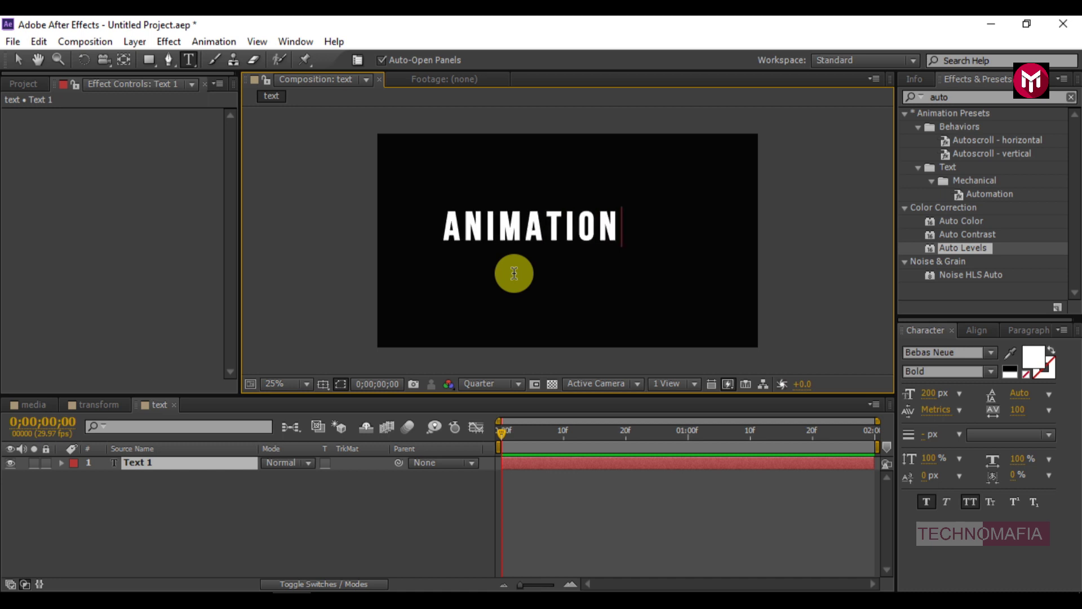
pyautogui.click(224, 461)
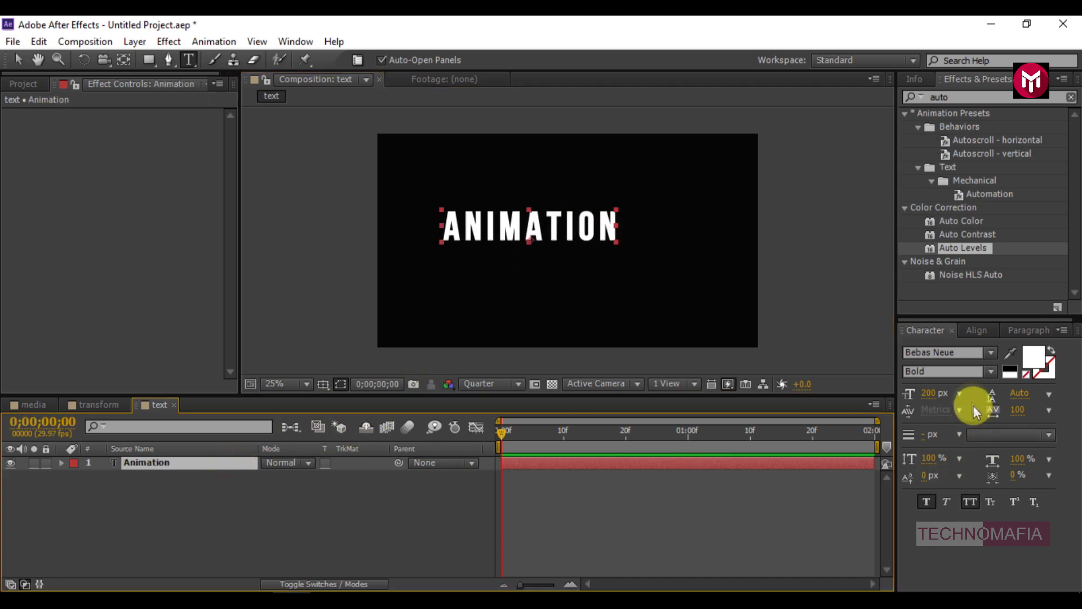
pyautogui.click(968, 331)
pyautogui.click(939, 367)
pyautogui.click(1020, 367)
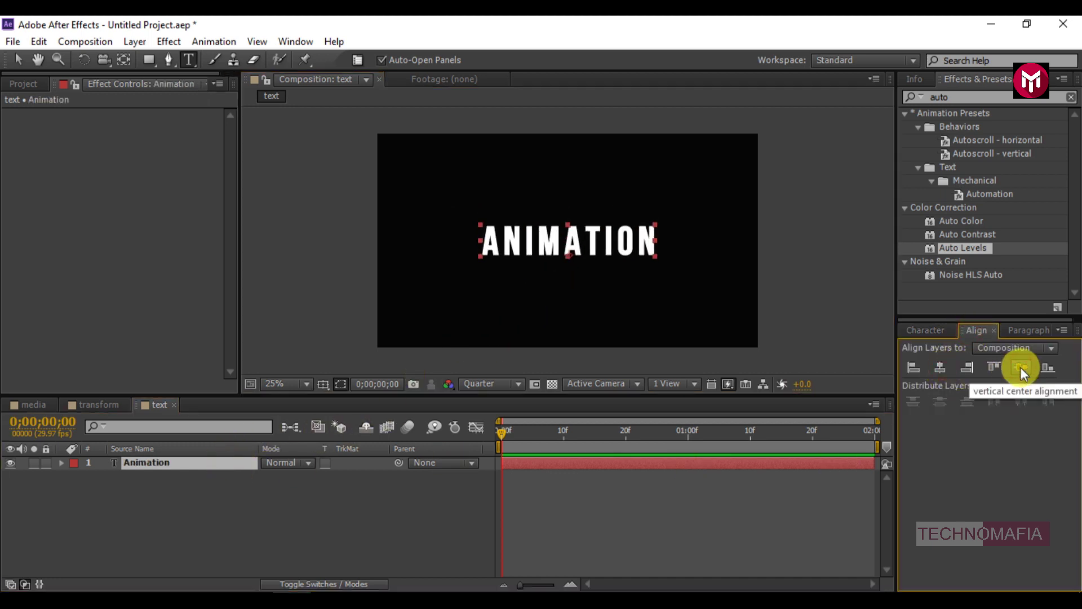
# Set the ANIMATION text's font size to 250 px and center the layer in the composition again.
pyautogui.click(933, 331)
pyautogui.click(929, 393)
pyautogui.write('250')
pyautogui.press('Return')
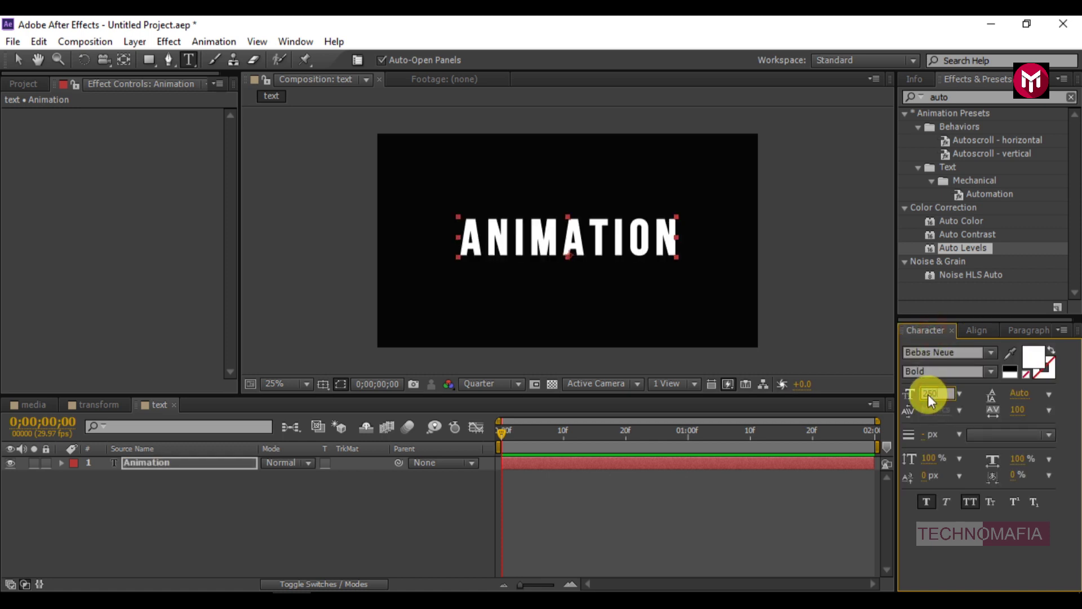
pyautogui.click(976, 331)
pyautogui.click(939, 367)
pyautogui.click(1020, 367)
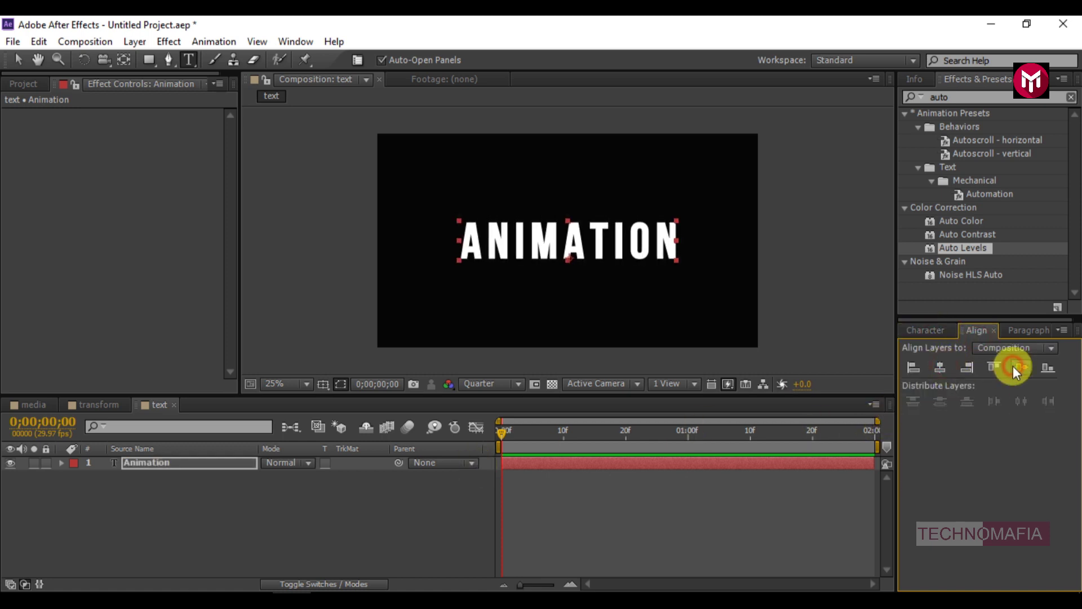
pyautogui.click(215, 508)
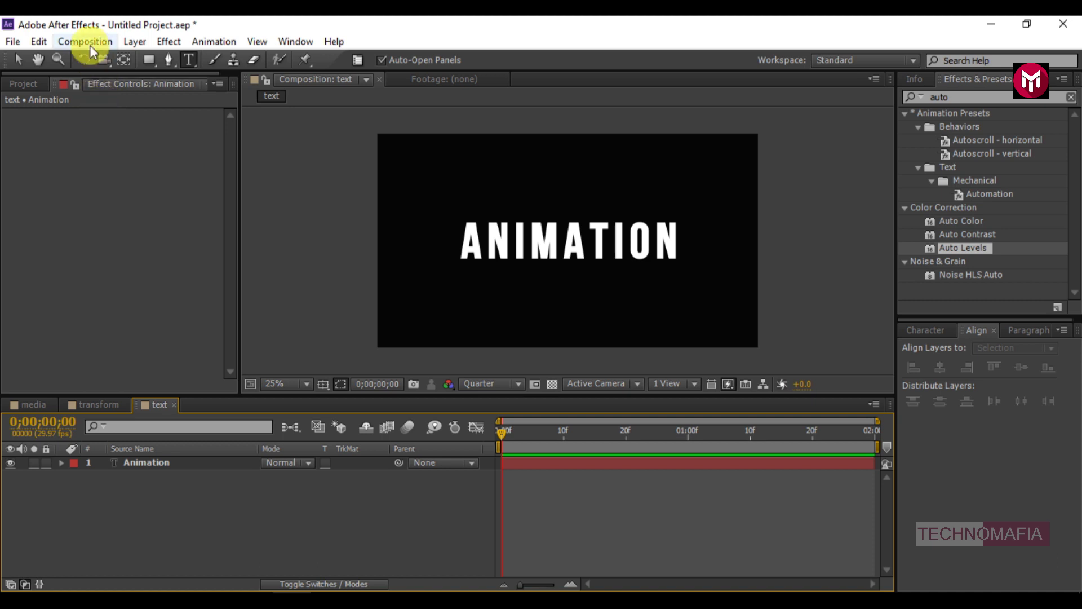
# Create a new composition named Final and place the media composition in it as a layer.
pyautogui.click(90, 44)
pyautogui.click(100, 62)
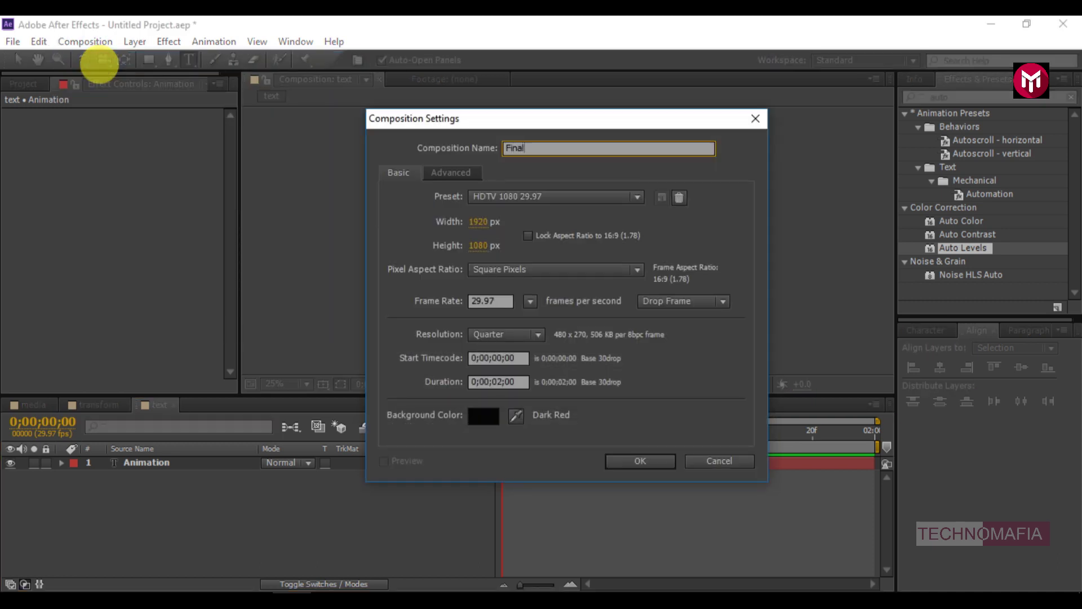
pyautogui.click(620, 459)
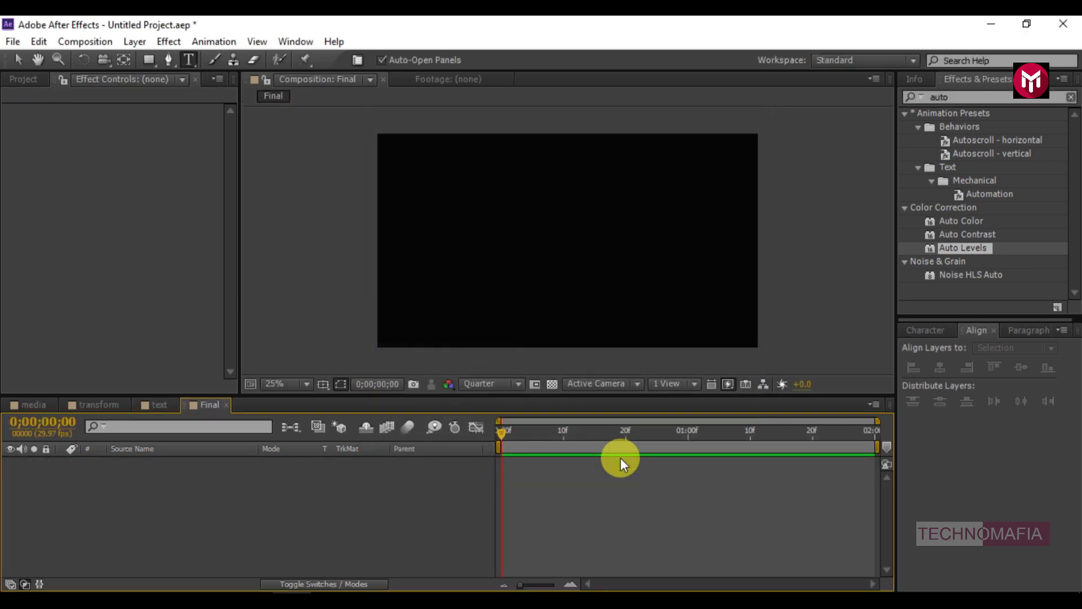
pyautogui.click(25, 79)
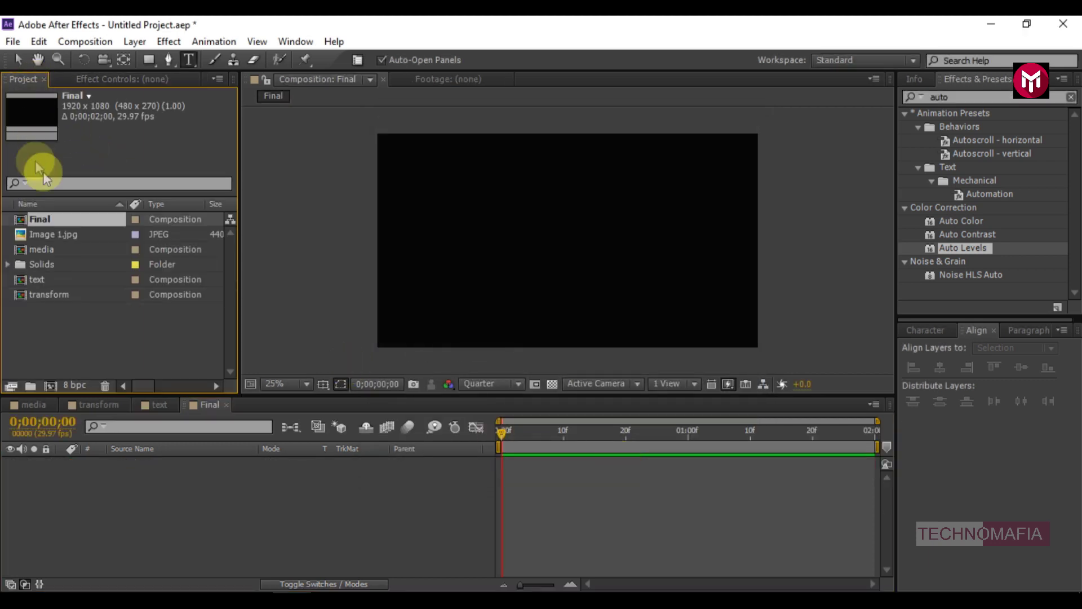
pyautogui.click(43, 250)
pyautogui.moveTo(43, 249); pyautogui.dragTo(140, 492)
# Keyframe the media layer's scale at 125% at the start and 105% at 0;00;01;29.
pyautogui.press('s')
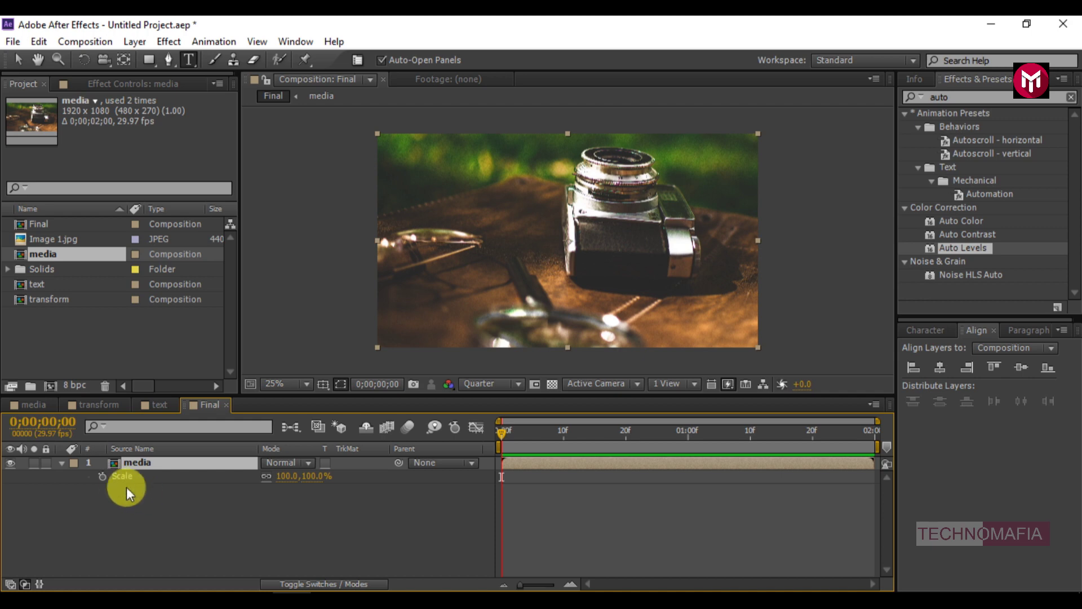
pyautogui.click(102, 477)
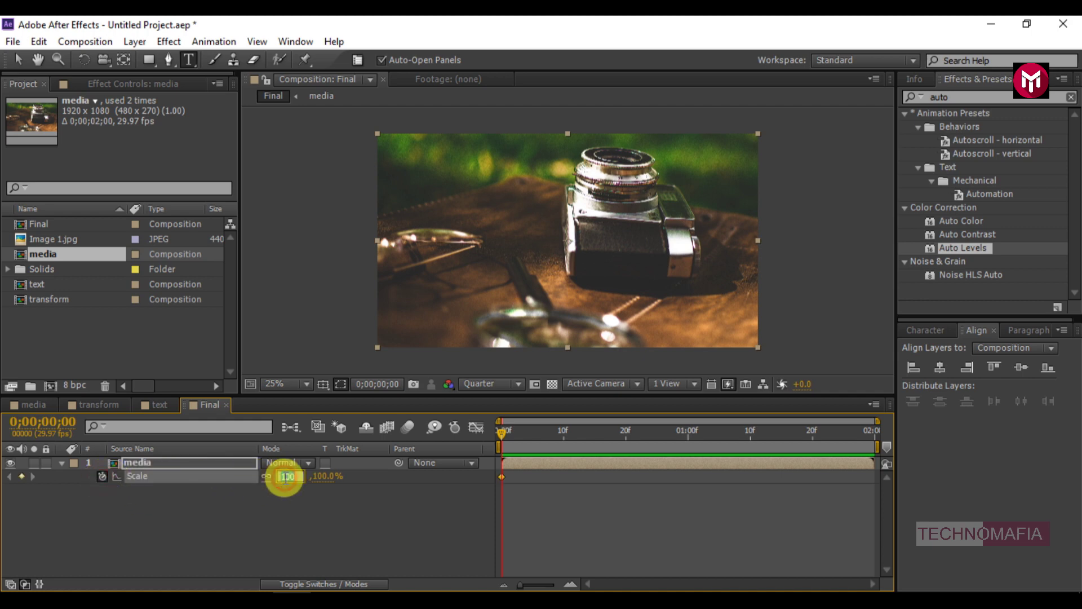
pyautogui.press('Return')
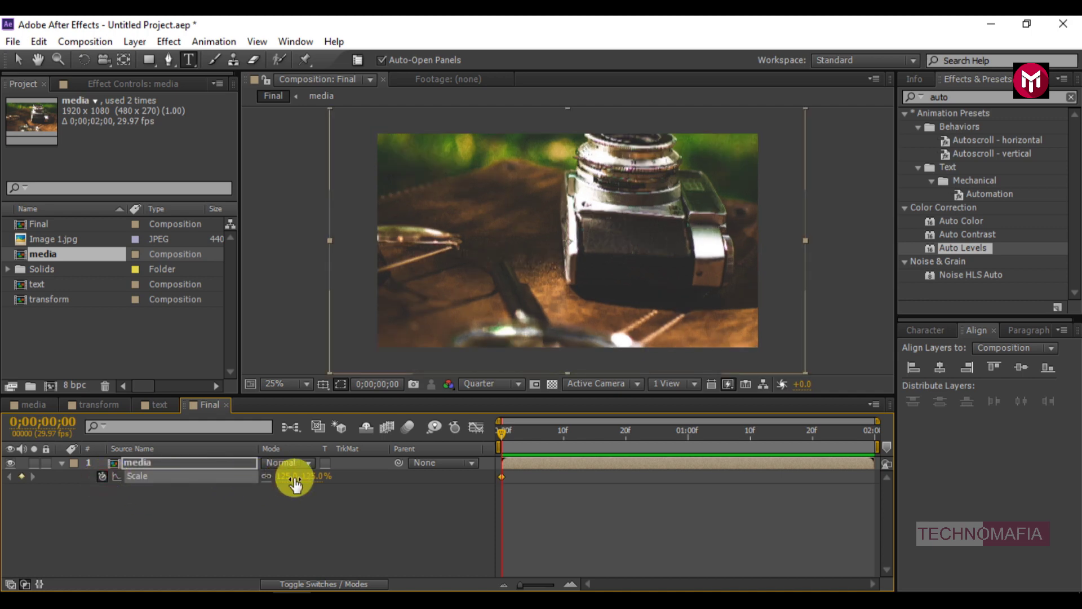
pyautogui.click(873, 431)
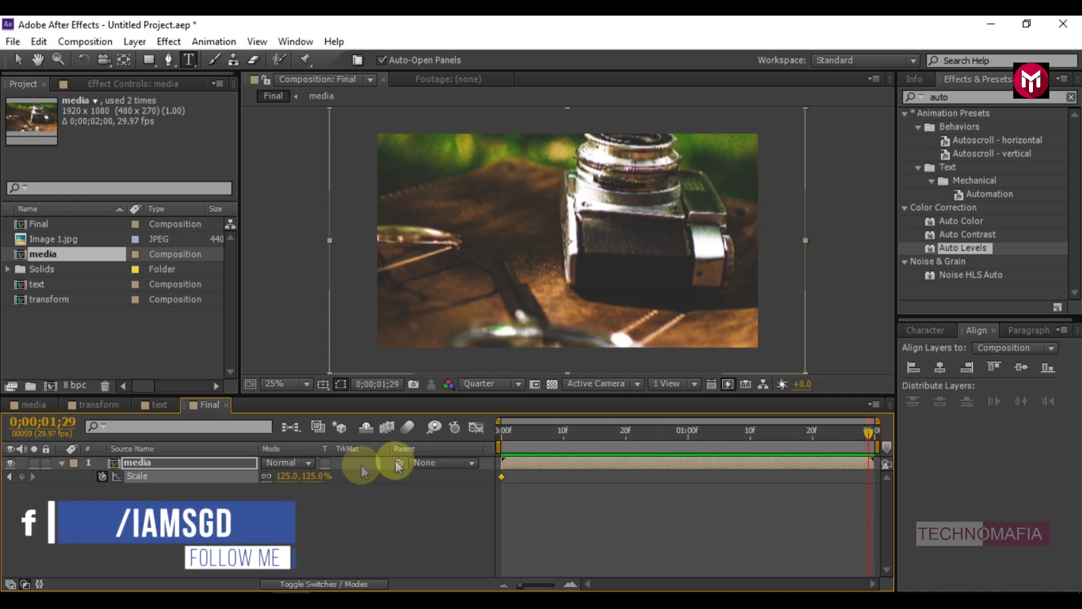
pyautogui.click(285, 476)
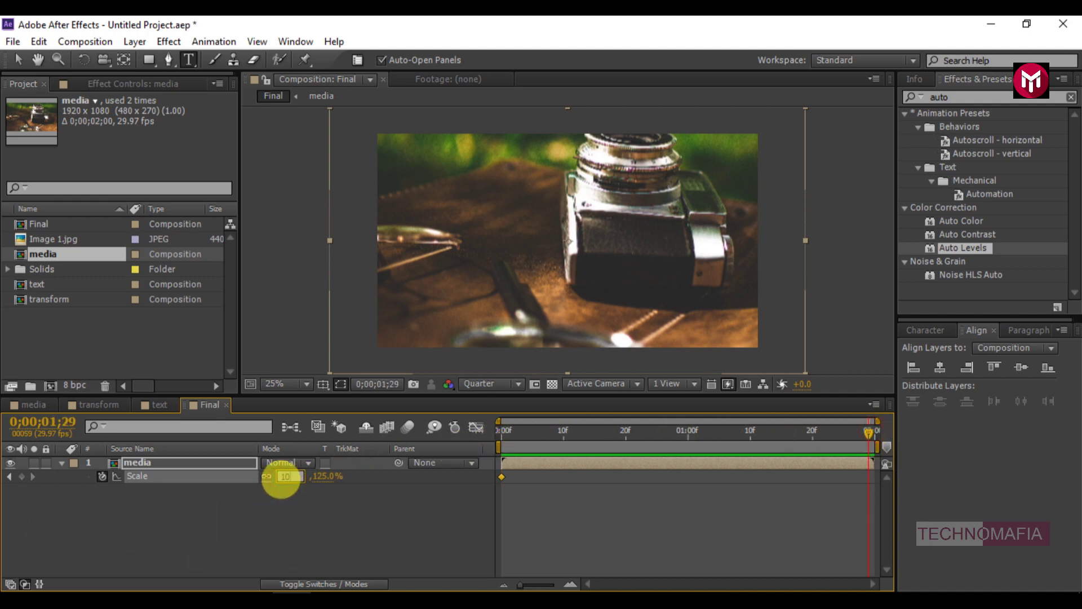
pyautogui.write('105')
pyautogui.press('Return')
pyautogui.click(61, 463)
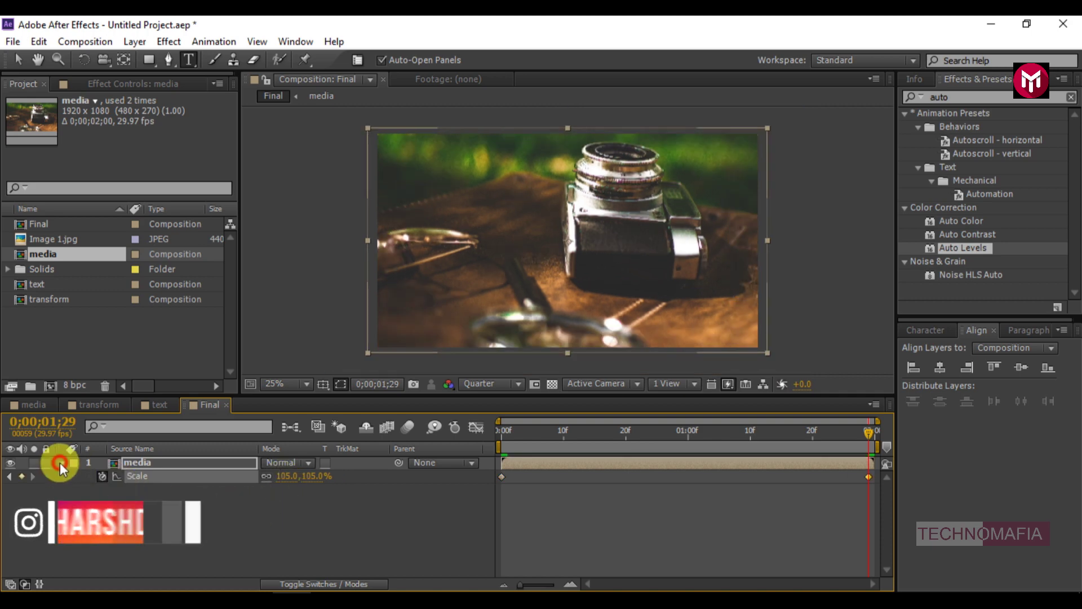
# Add an adjustment layer above the media layer in the Final composition.
pyautogui.rightClick(103, 496)
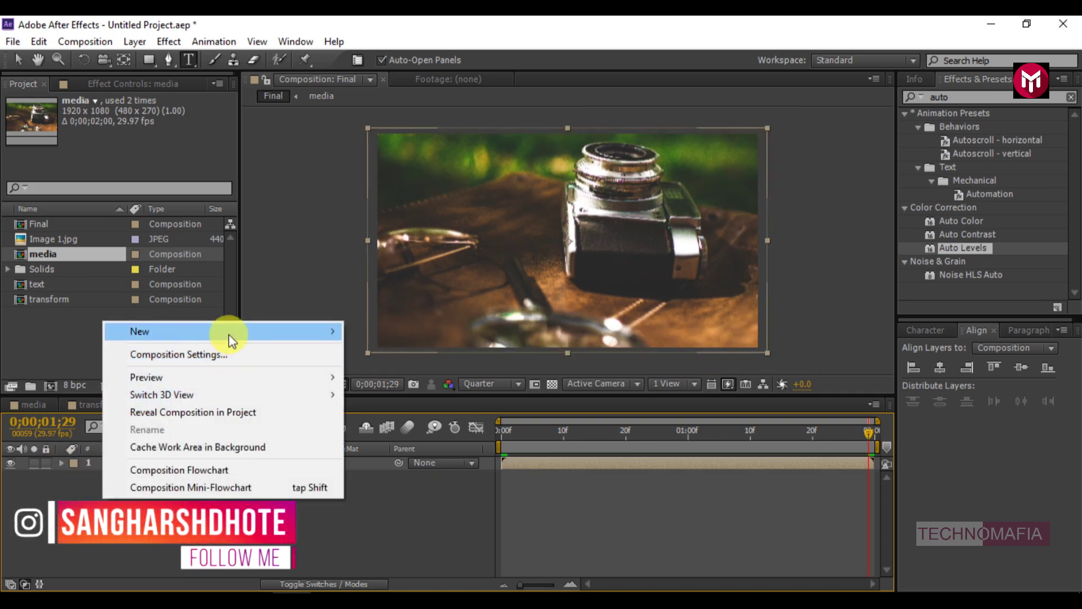
pyautogui.moveTo(230, 334)
pyautogui.click(406, 457)
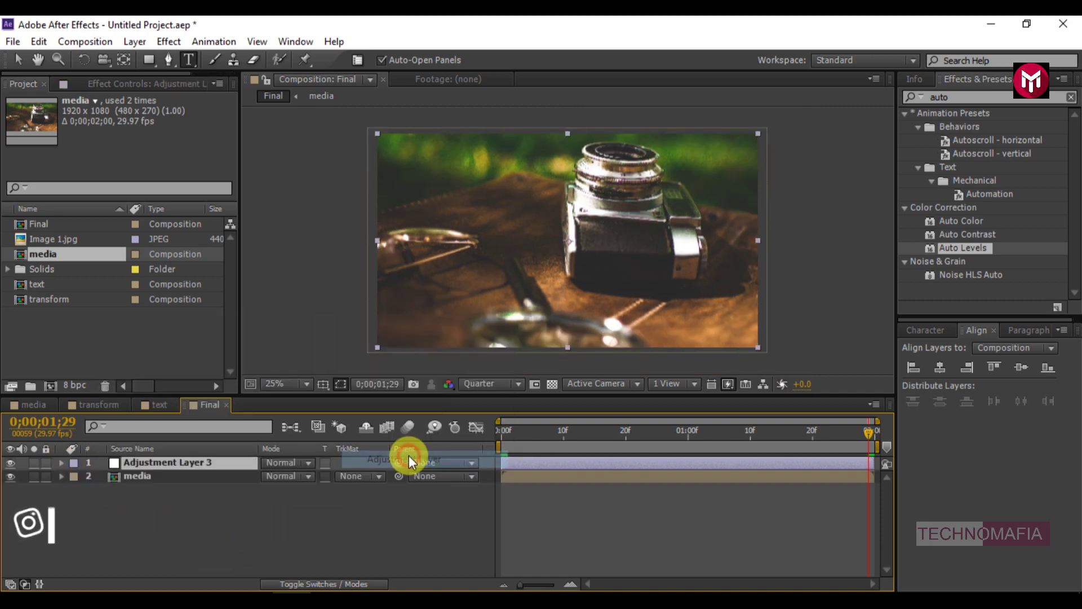
pyautogui.click(196, 499)
# Place the transform composition as the top layer in Final and set its blending mode to Stencil Alpha.
pyautogui.moveTo(40, 300); pyautogui.dragTo(130, 459)
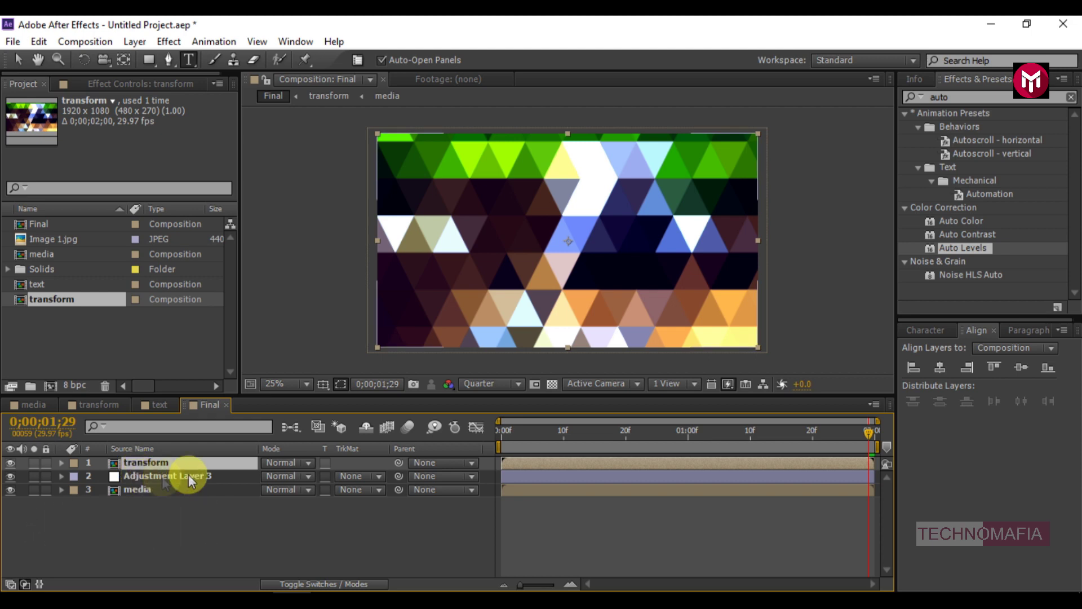
pyautogui.click(272, 459)
pyautogui.click(504, 119)
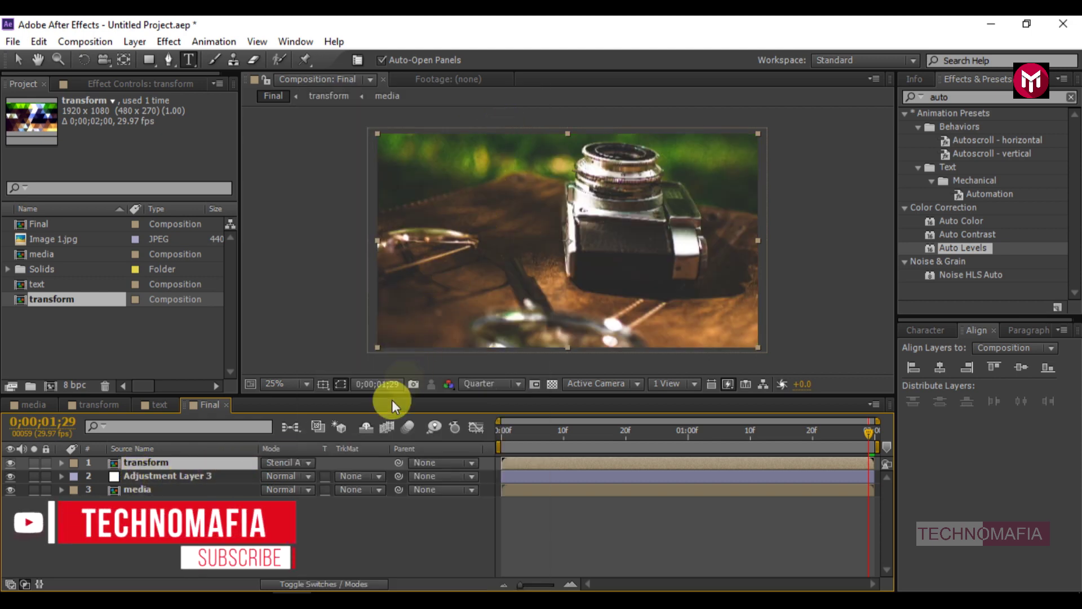
# Freeze the transform layer on its first frame at 0;00;00;00 with Freeze Frame.
pyautogui.click(502, 433)
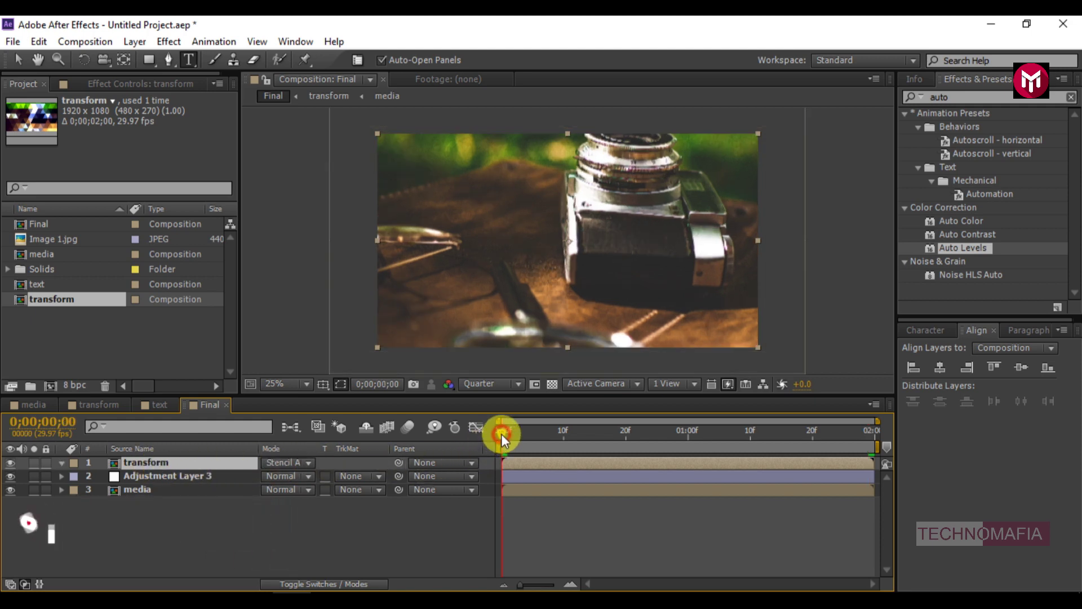
pyautogui.rightClick(136, 463)
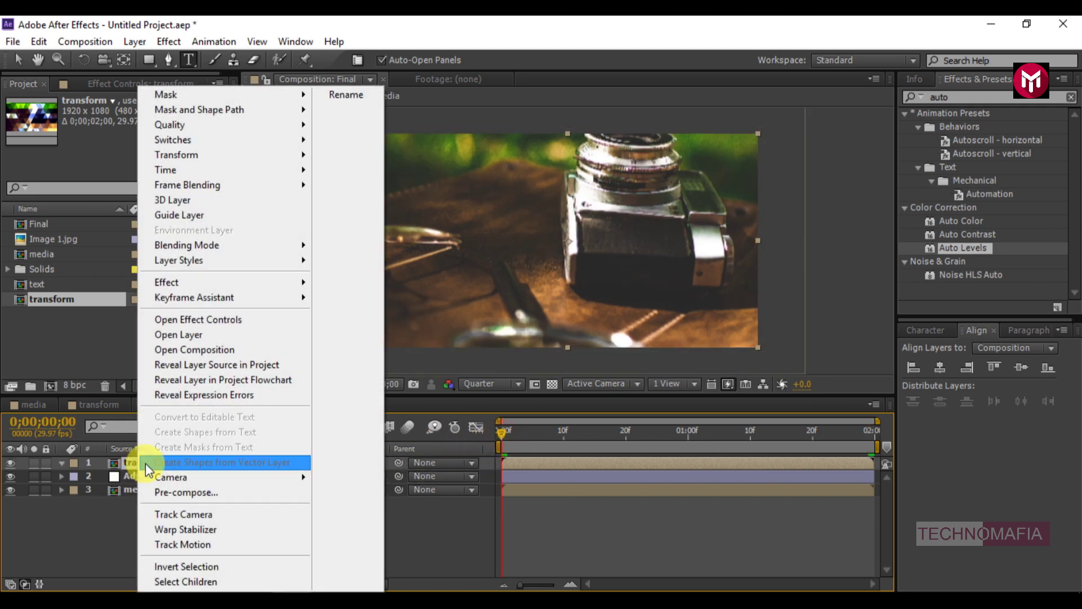
pyautogui.moveTo(220, 174)
pyautogui.click(371, 220)
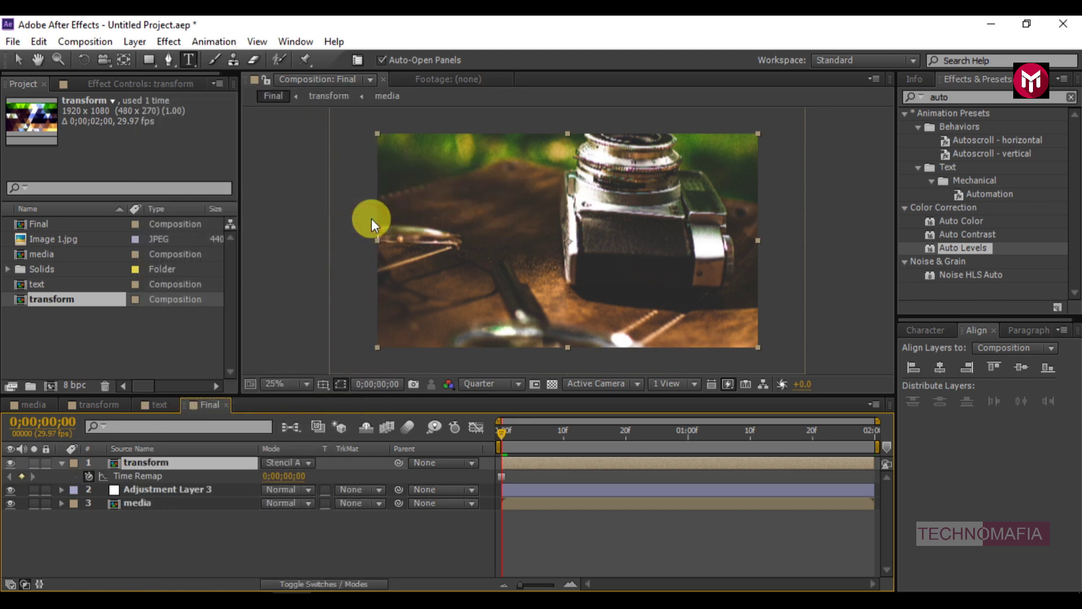
# Apply the Displacement Map distort effect to Adjustment Layer 3.
pyautogui.click(188, 489)
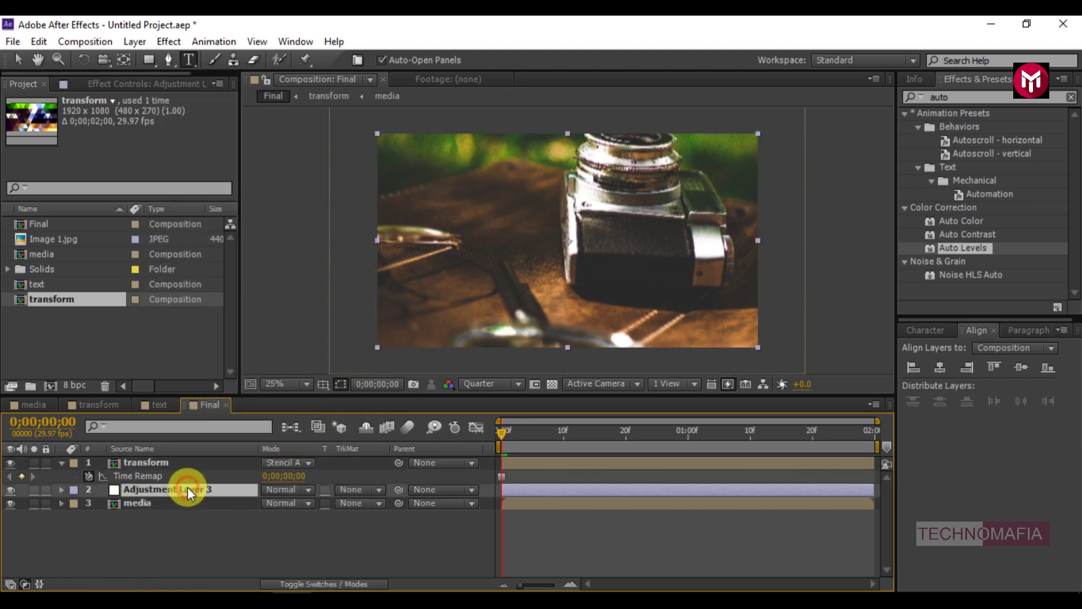
pyautogui.click(918, 99)
pyautogui.write('disp')
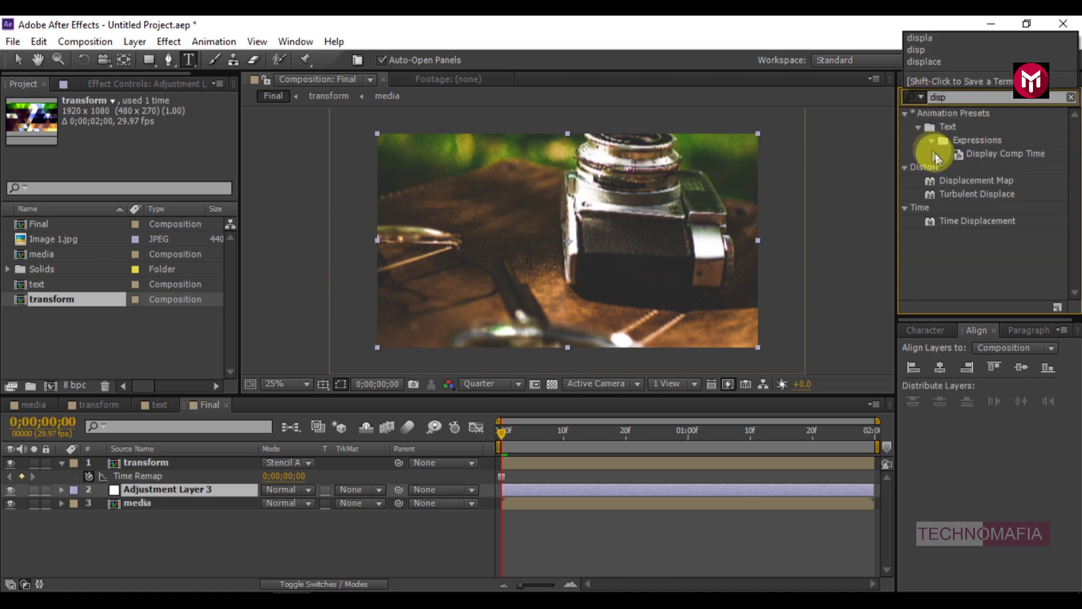
pyautogui.doubleClick(955, 179)
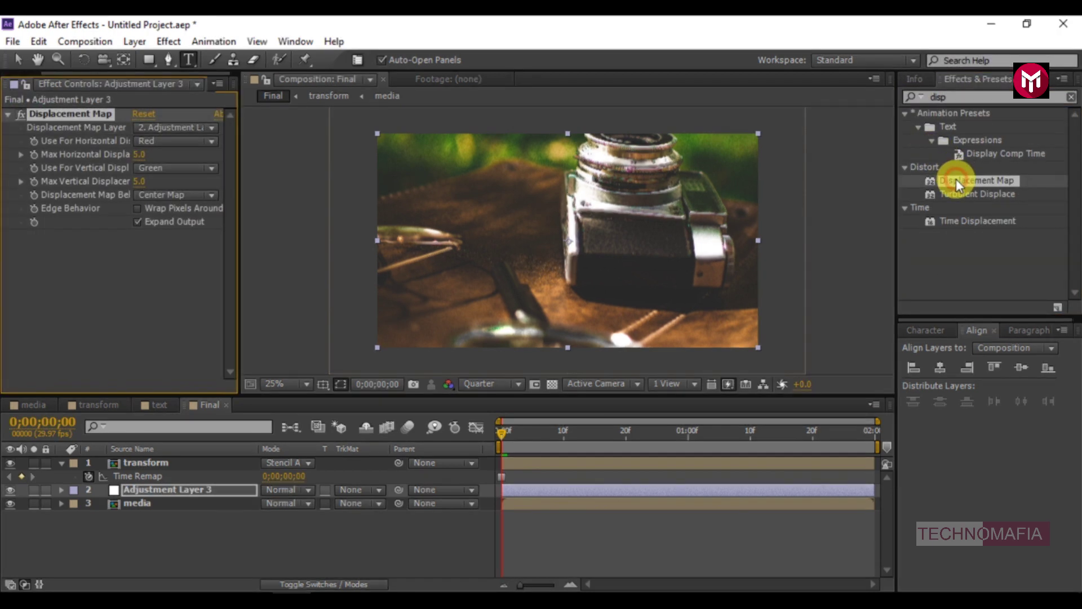
# Set the displacement map layer to transform and use Luminance for horizontal displacement.
pyautogui.click(175, 127)
pyautogui.click(178, 163)
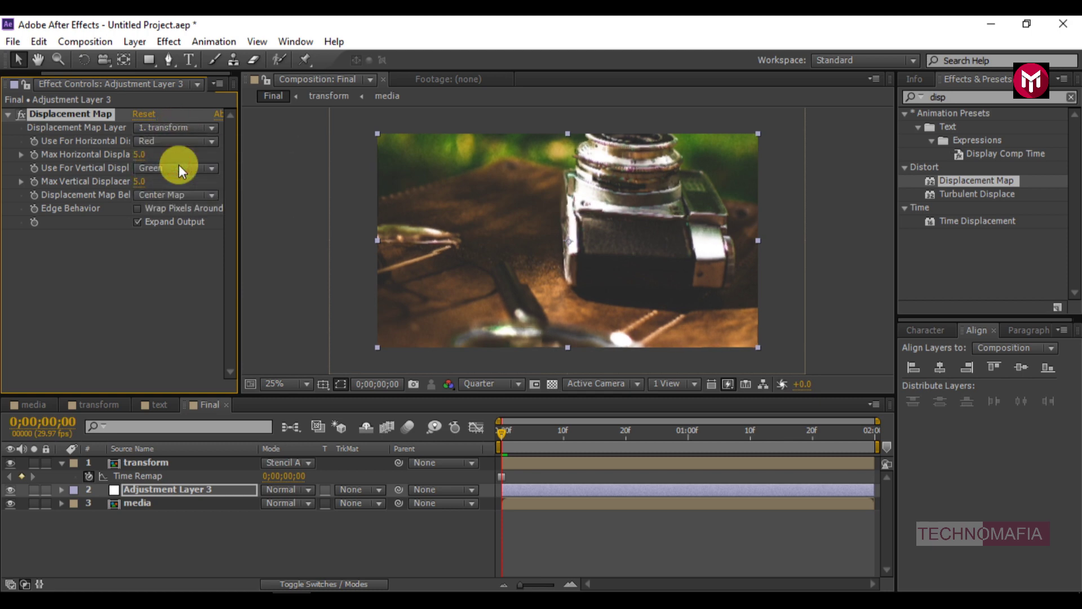
pyautogui.click(161, 141)
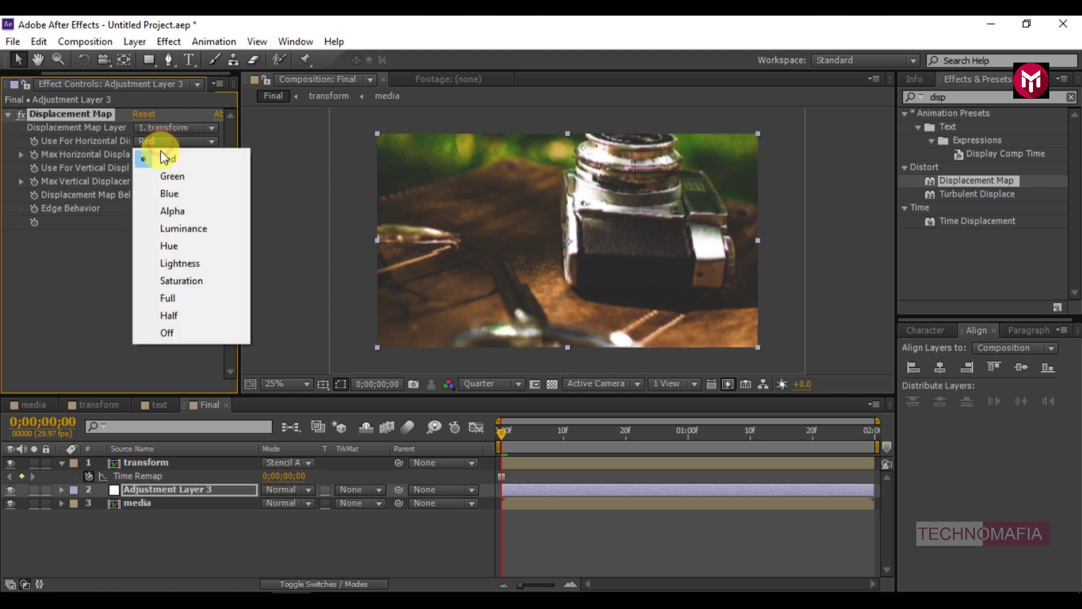
pyautogui.click(183, 228)
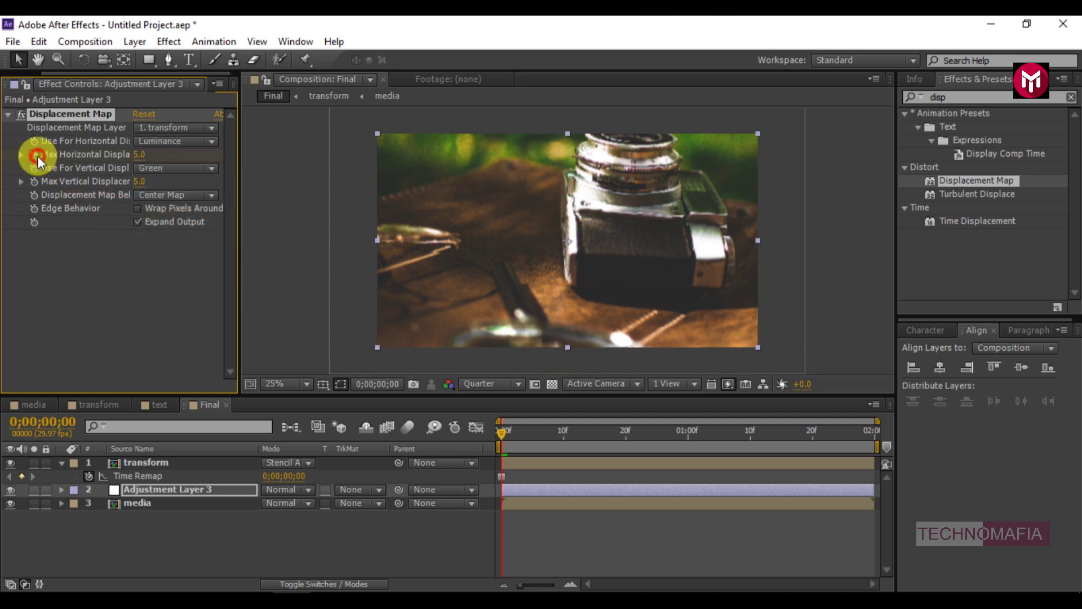
# Keyframe Max Horizontal Displacement at 36 on 0;00;00;00, 0 on 0;00;01;18 and -8 on 0;00;01;29.
pyautogui.click(140, 155)
pyautogui.write('36')
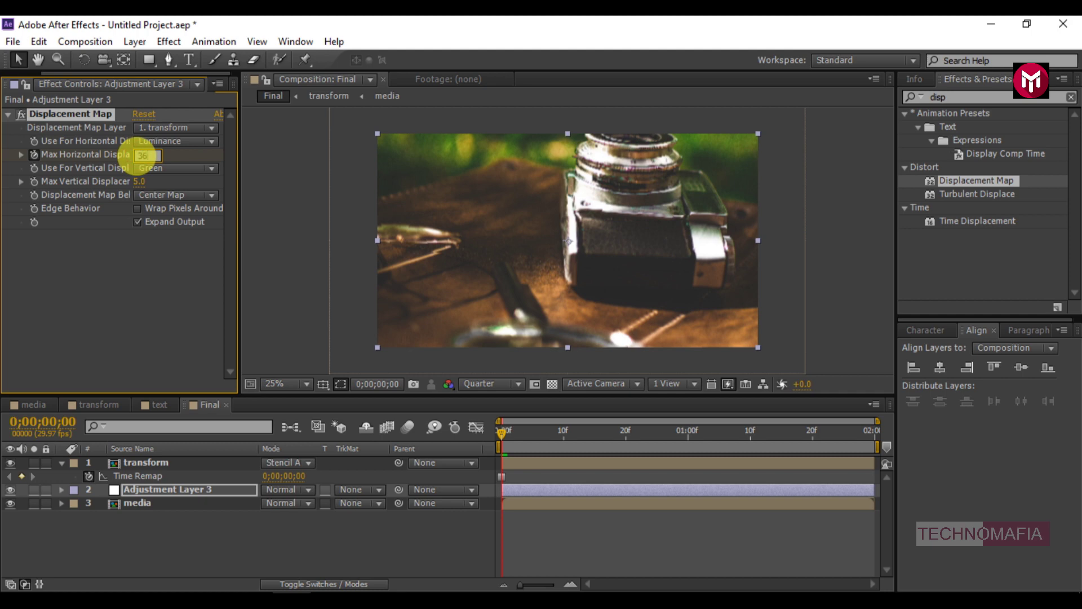
pyautogui.press('Return')
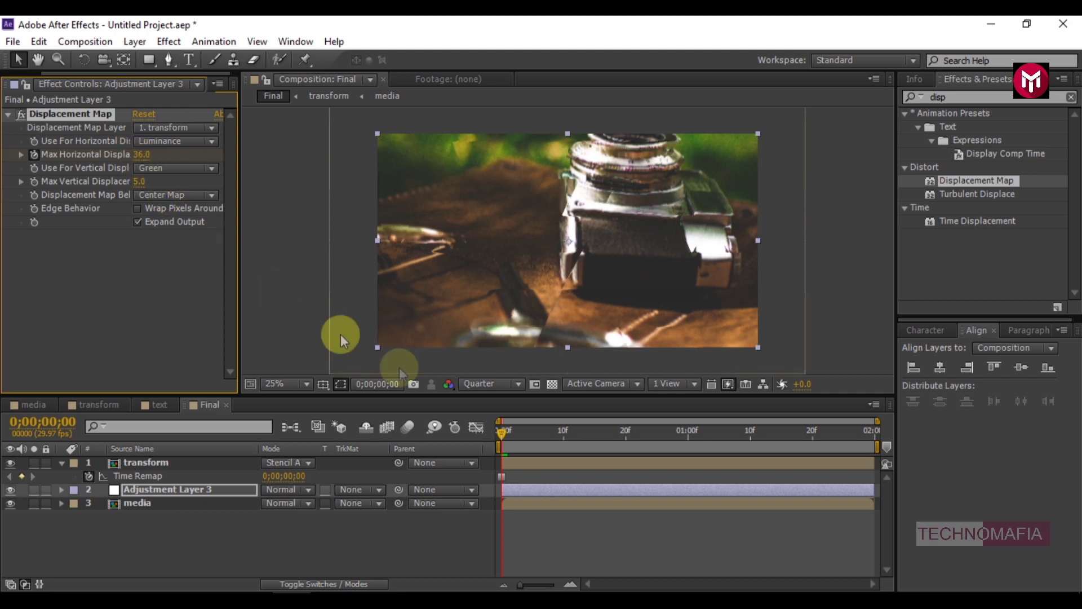
pyautogui.click(799, 433)
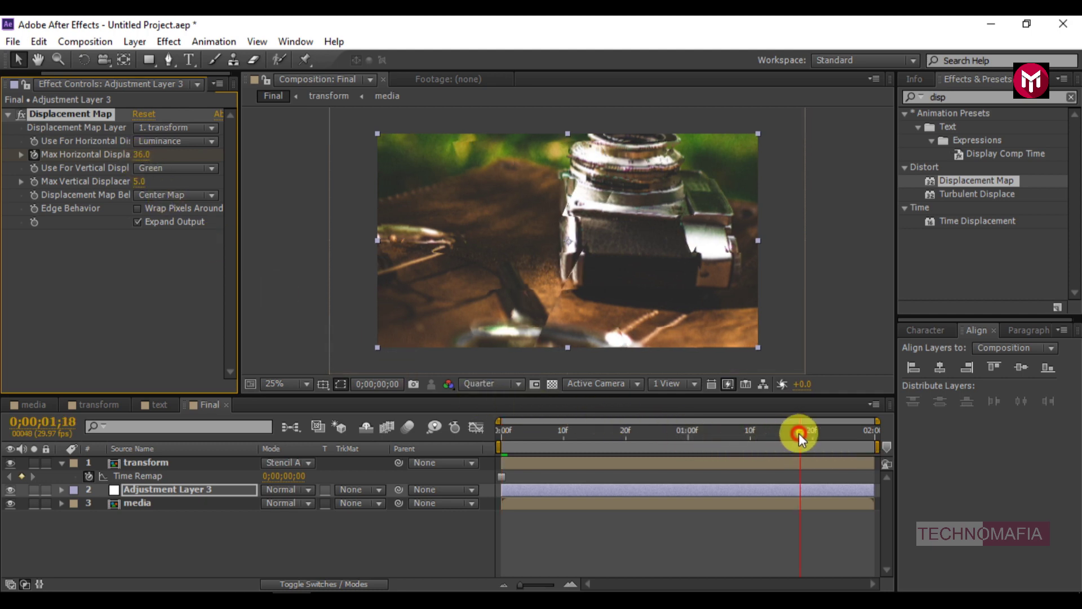
pyautogui.moveTo(140, 154); pyautogui.dragTo(139, 161)
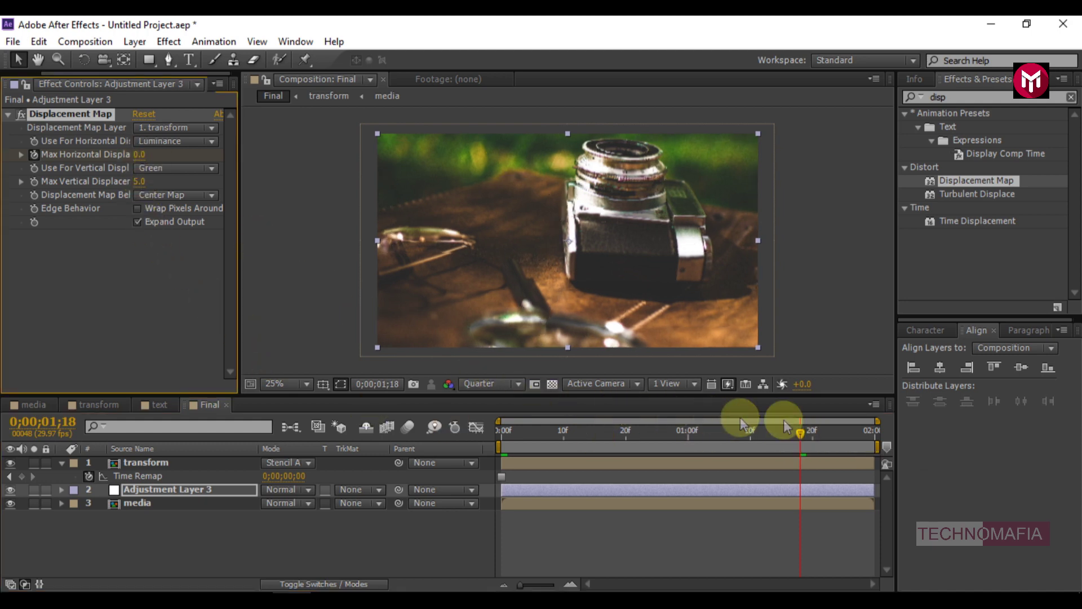
pyautogui.click(868, 434)
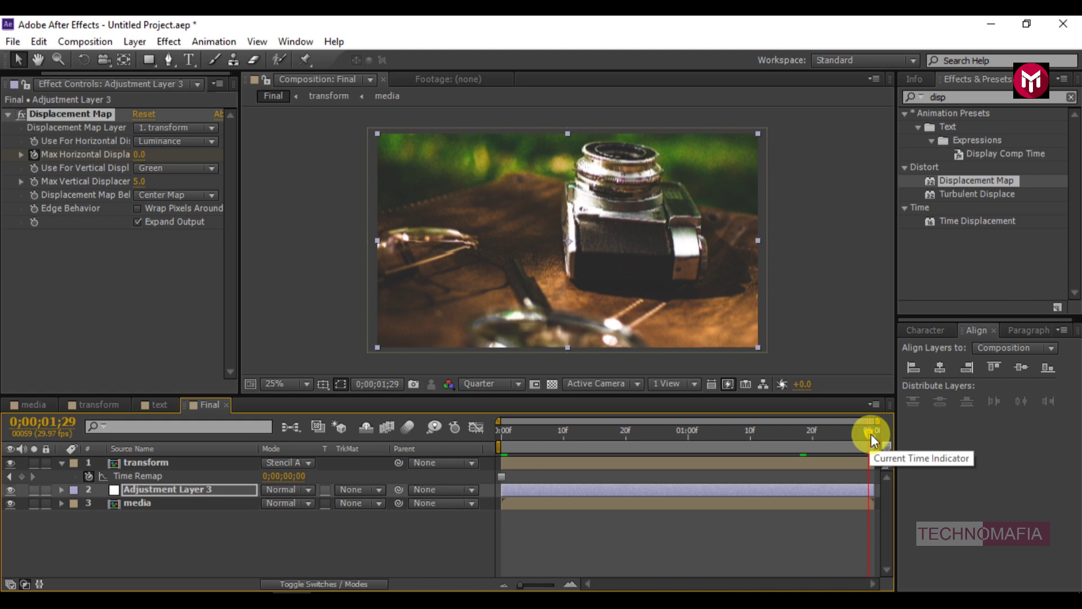
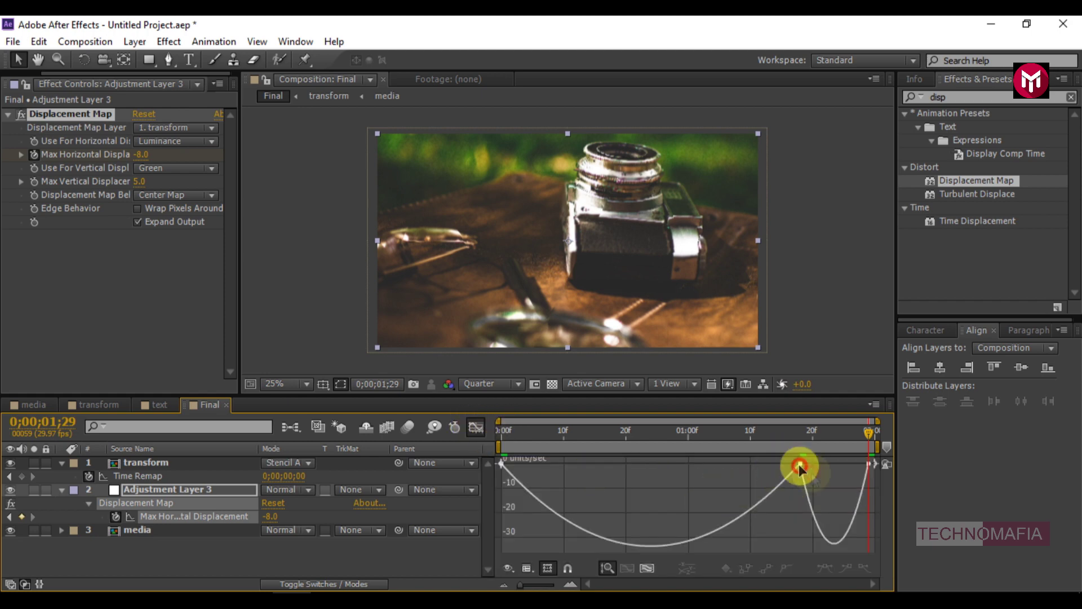
# Reshape the Max Horizontal Displacement speed graph so the speed peaks late in both keyframe intervals.
pyautogui.moveTo(742, 462); pyautogui.dragTo(833, 463)
pyautogui.moveTo(551, 465); pyautogui.dragTo(713, 468)
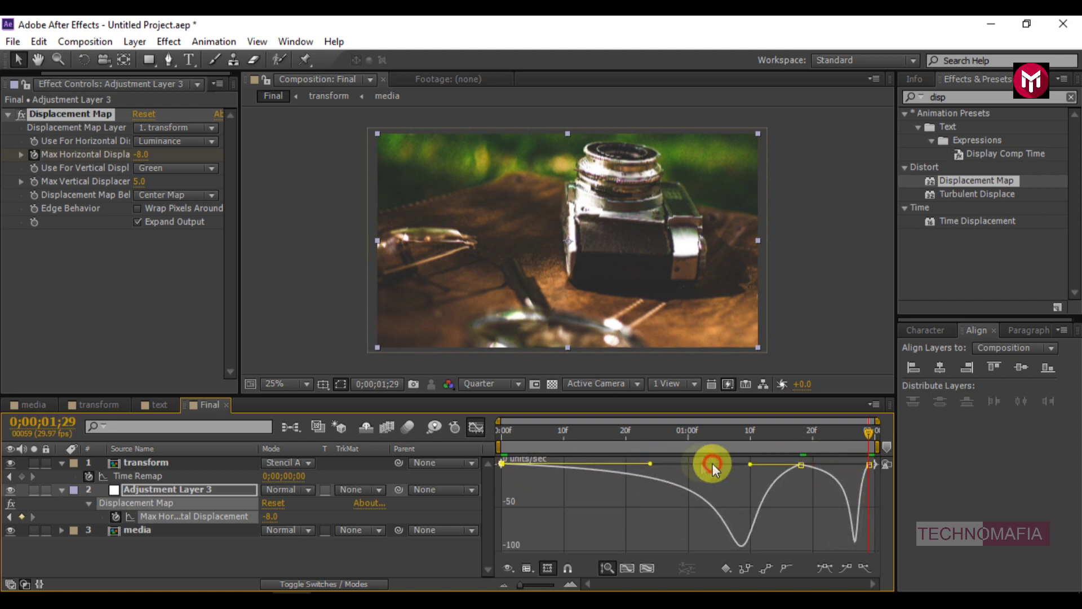
pyautogui.click(477, 426)
# Use Luminance for vertical displacement and keyframe Max Vertical Displacement at 110 on 0;00;00;00.
pyautogui.click(501, 435)
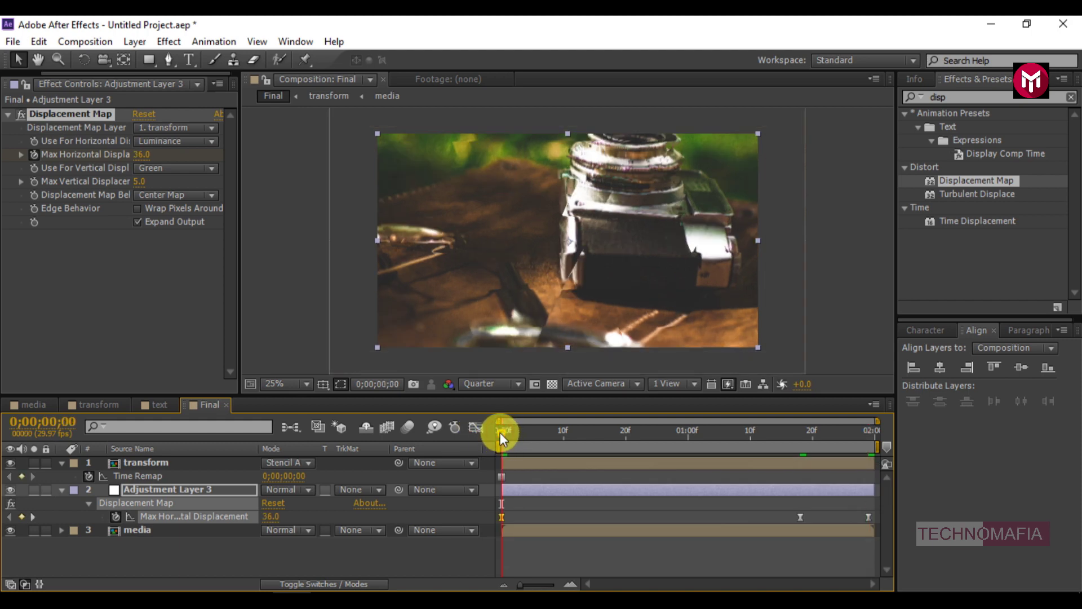
pyautogui.click(164, 171)
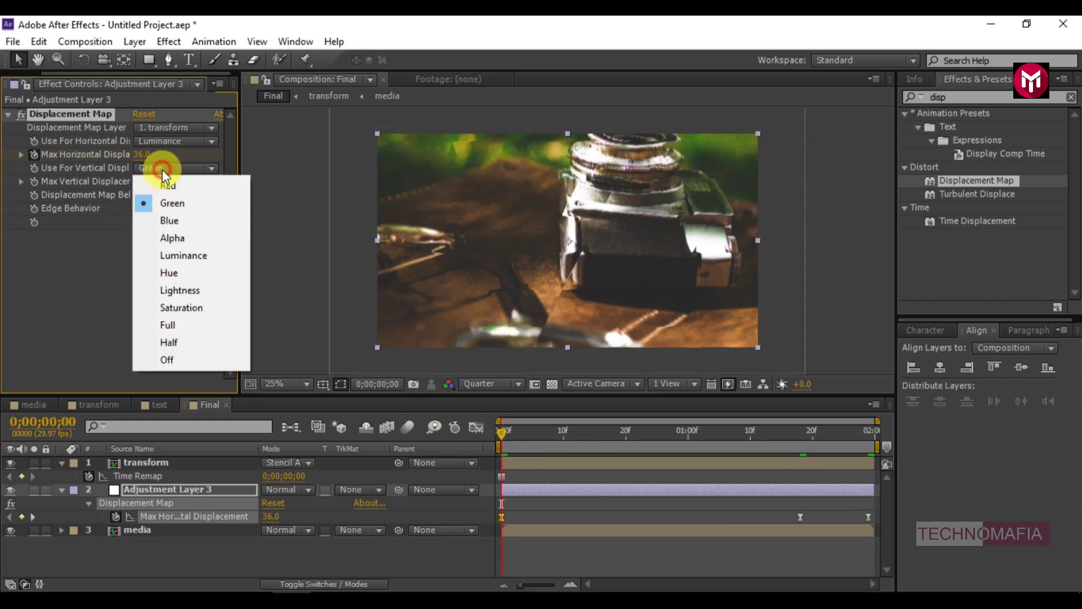
pyautogui.click(180, 254)
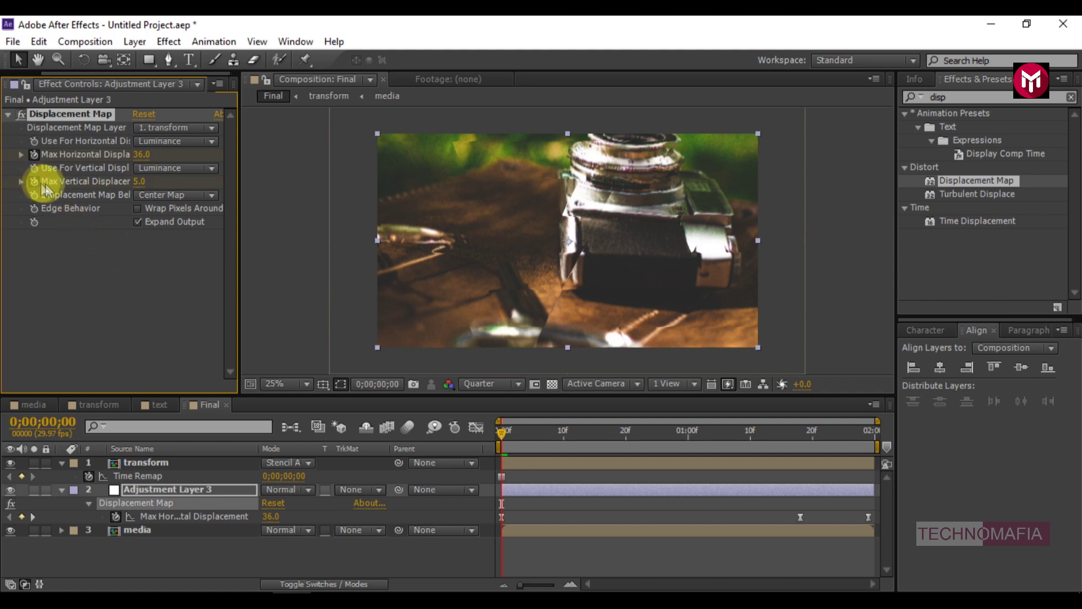
pyautogui.click(133, 184)
pyautogui.click(139, 186)
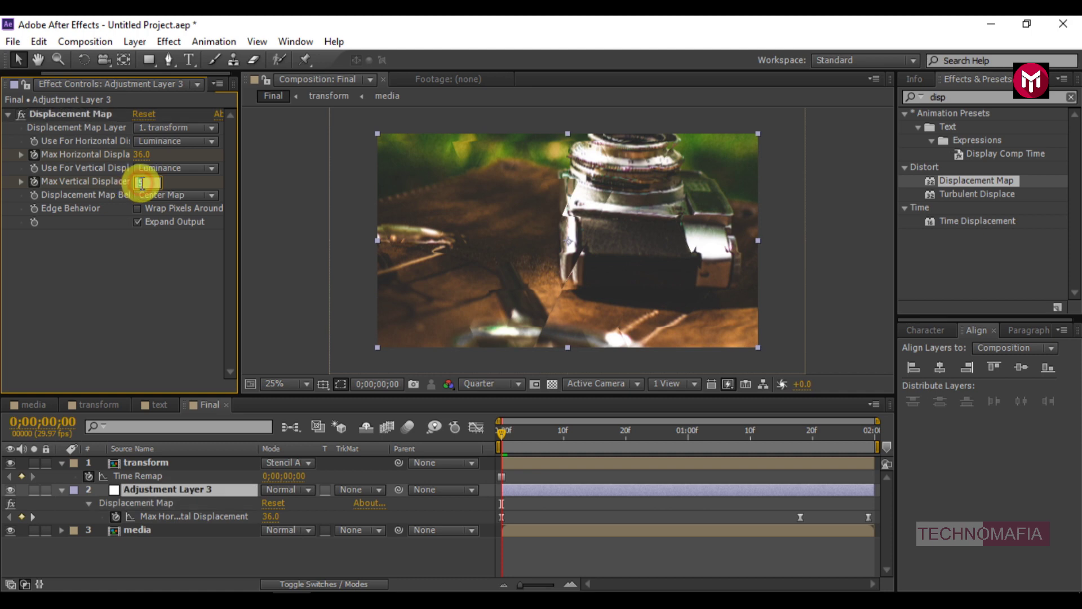
pyautogui.write('110')
pyautogui.press('Return')
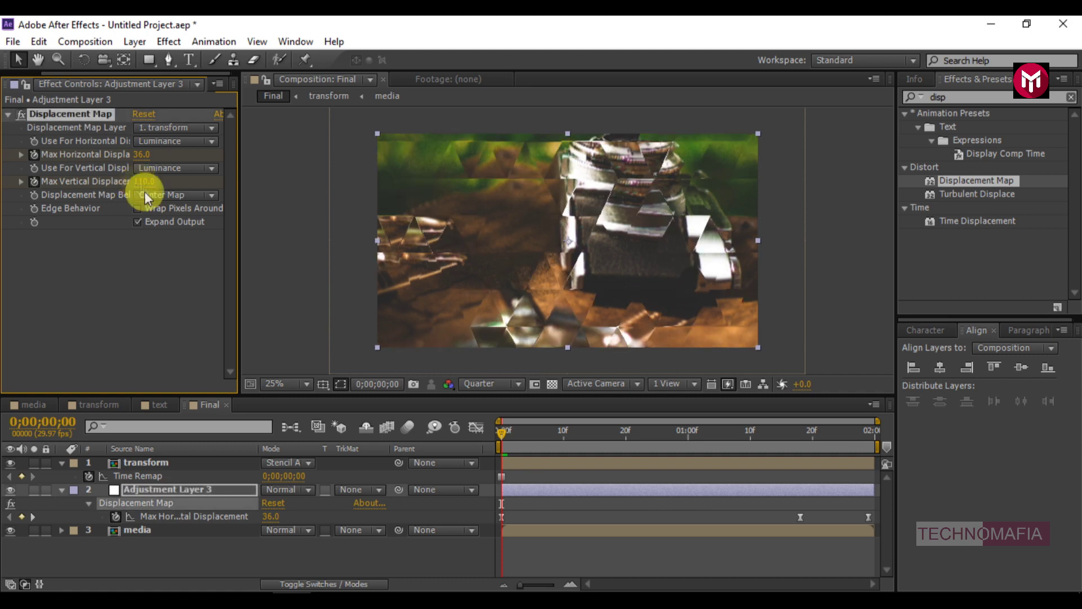
# Keyframe Max Vertical Displacement at 75 on 0;00;00;10.
pyautogui.click(562, 445)
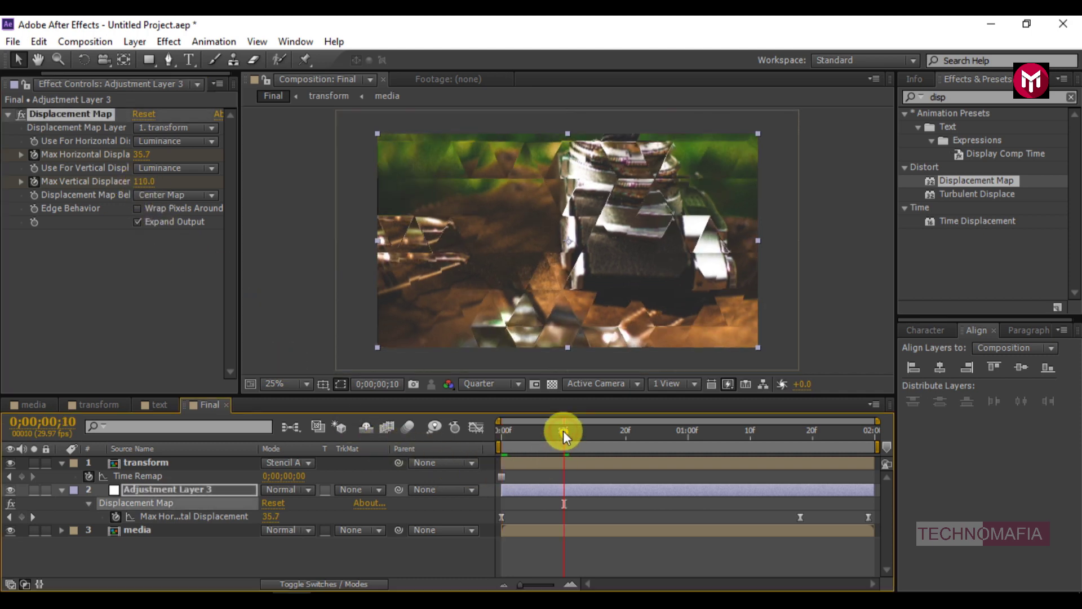
pyautogui.click(147, 184)
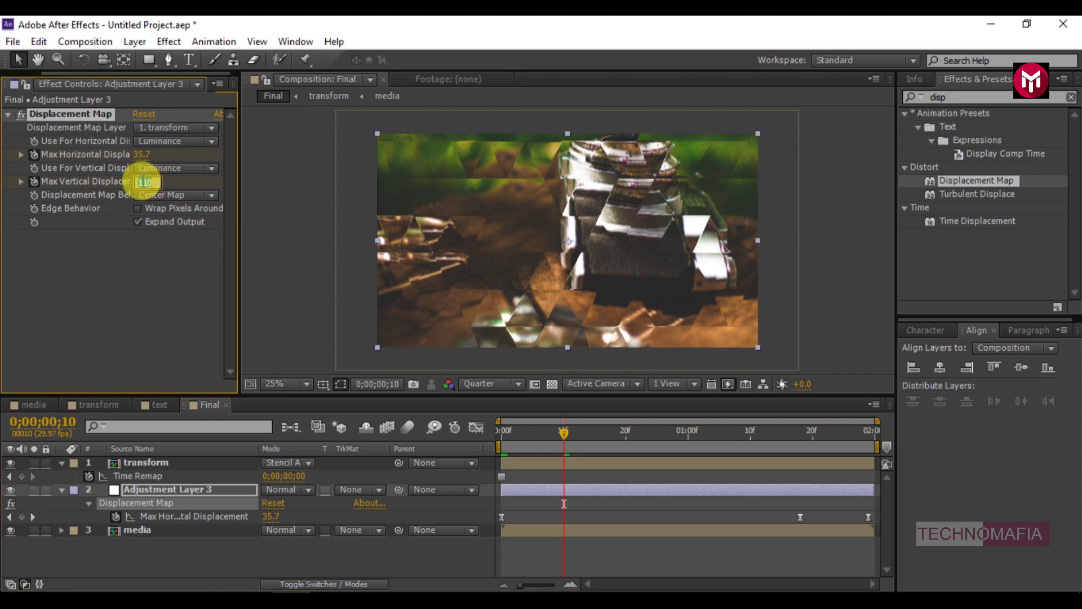
pyautogui.press('Return')
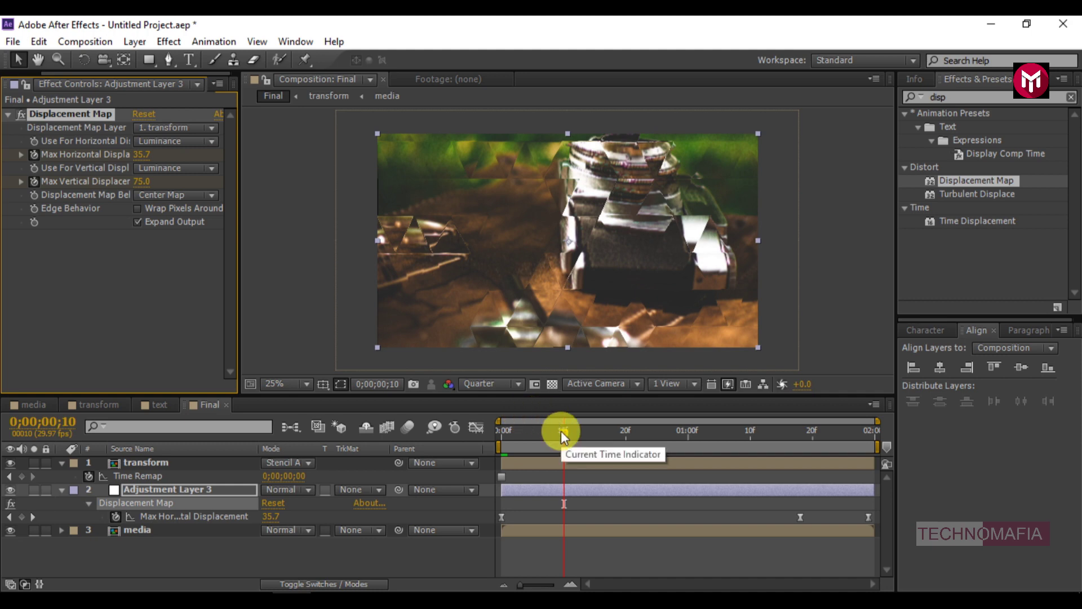
# Keyframe Max Vertical Displacement to clear the distortion at 0;00;01;18 and to -23 at 0;00;01;29.
pyautogui.click(800, 432)
pyautogui.click(143, 181)
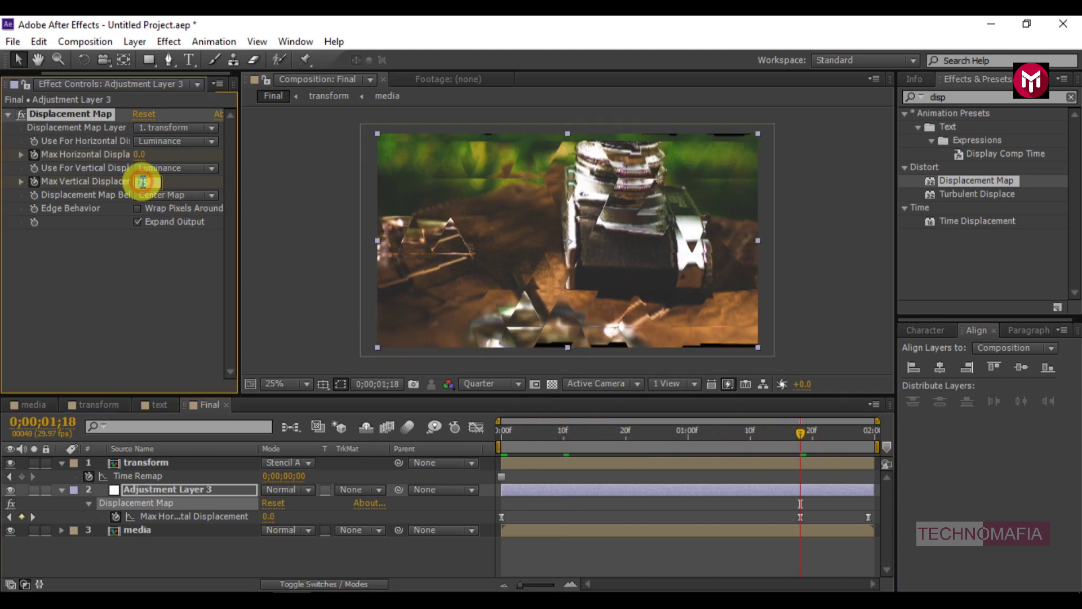
pyautogui.press('Return')
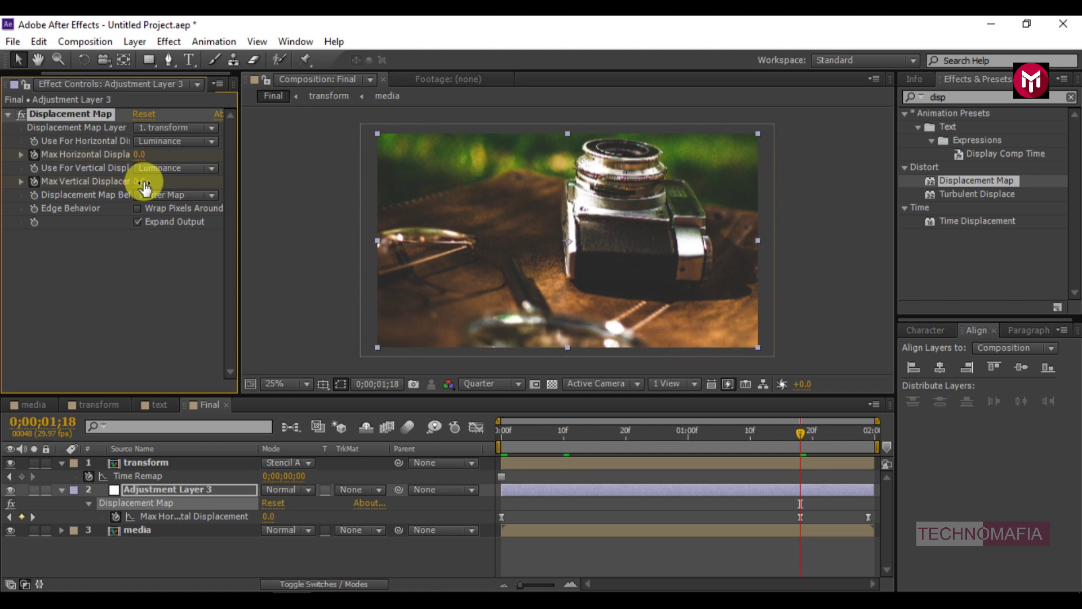
pyautogui.click(870, 432)
pyautogui.click(137, 183)
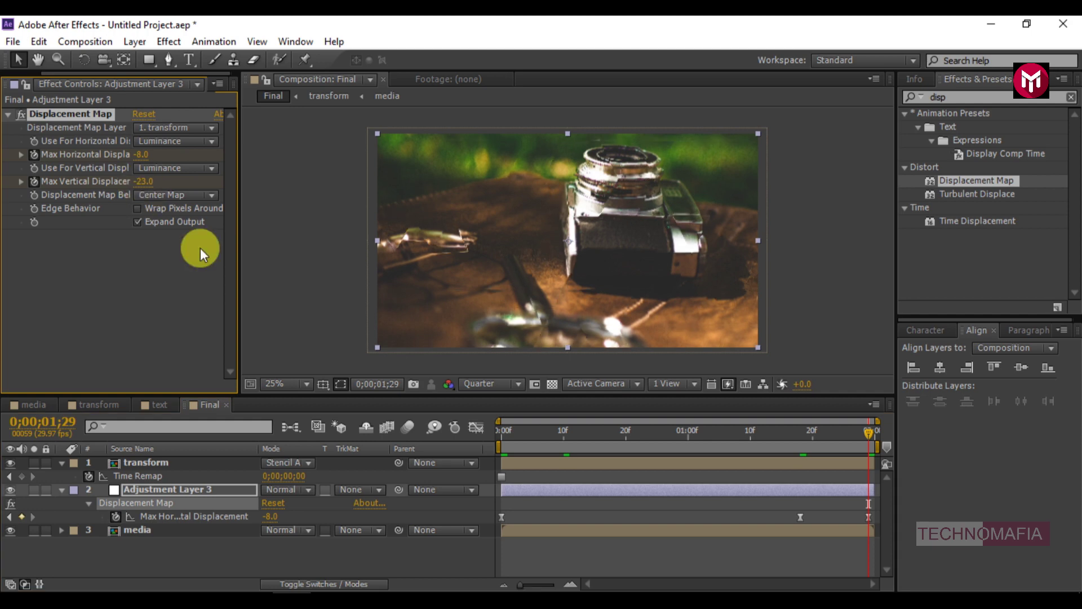
# Reveal Adjustment Layer 3's effect properties and apply Easy Ease to all Max Vertical Displacement keyframes.
pyautogui.click(197, 499)
pyautogui.click(191, 491)
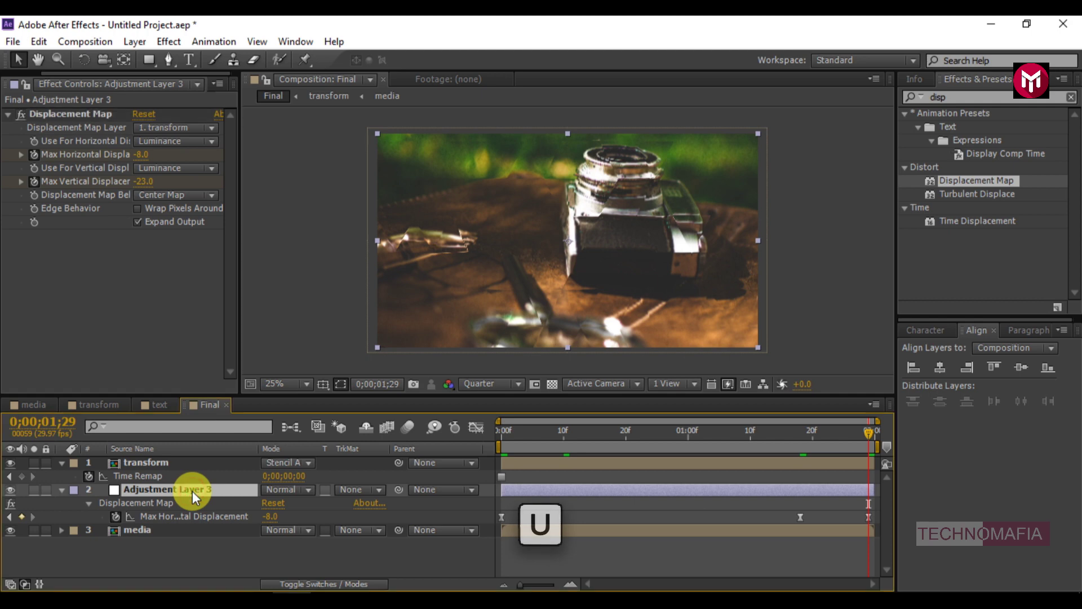
pyautogui.press('u')
pyautogui.press('u')
pyautogui.press('u')
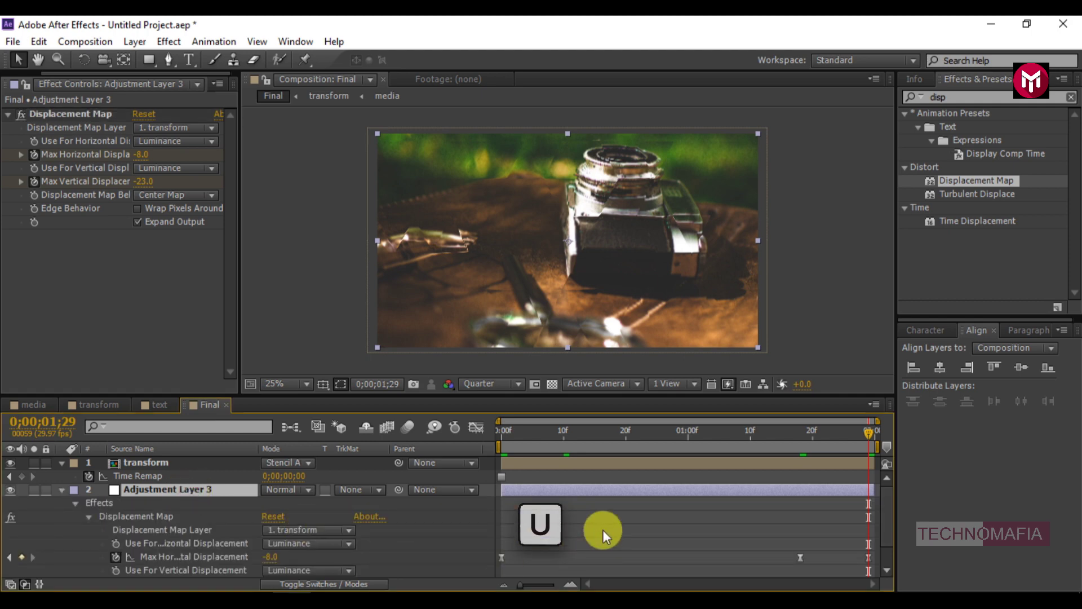
pyautogui.scroll(-2, 603, 530)
pyautogui.moveTo(867, 552); pyautogui.dragTo(497, 558)
pyautogui.rightClick(499, 557)
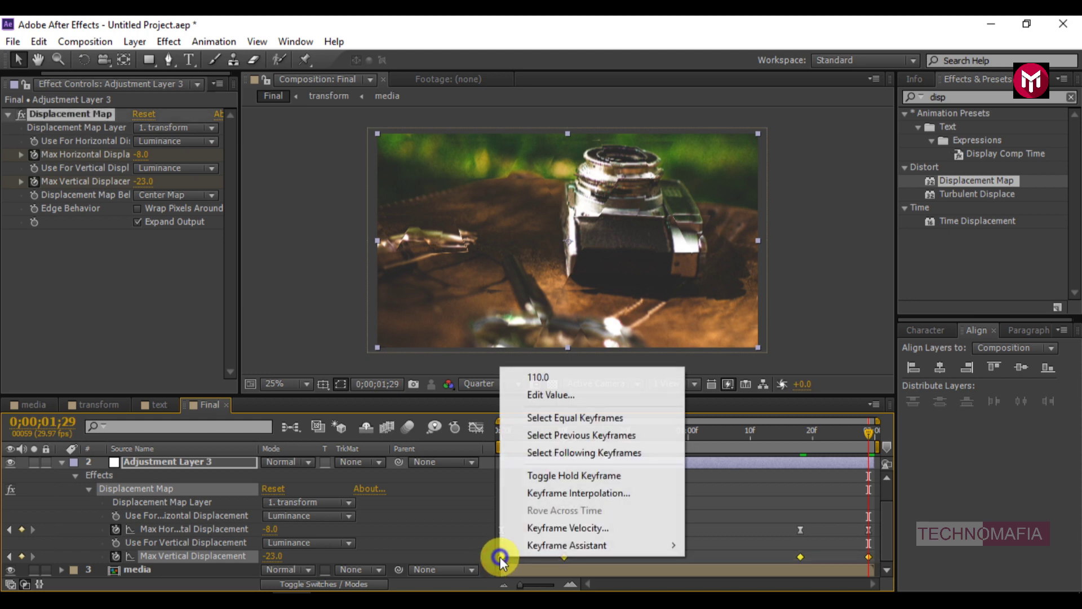
pyautogui.moveTo(541, 545)
pyautogui.click(725, 442)
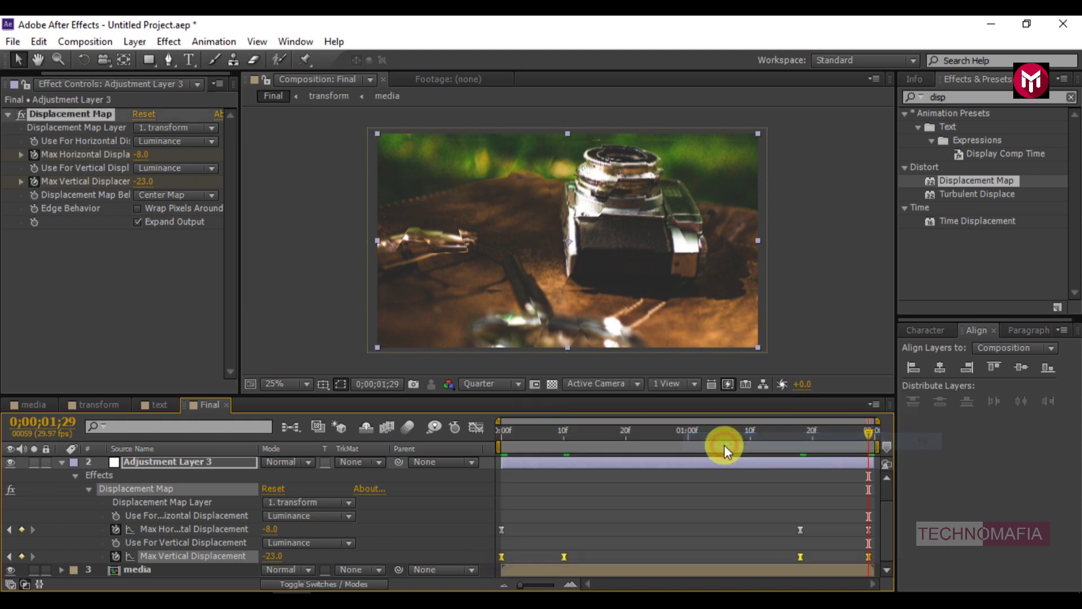
# Reshape the Max Vertical Displacement speed graph so the speed peaks late in each keyframe interval.
pyautogui.click(476, 427)
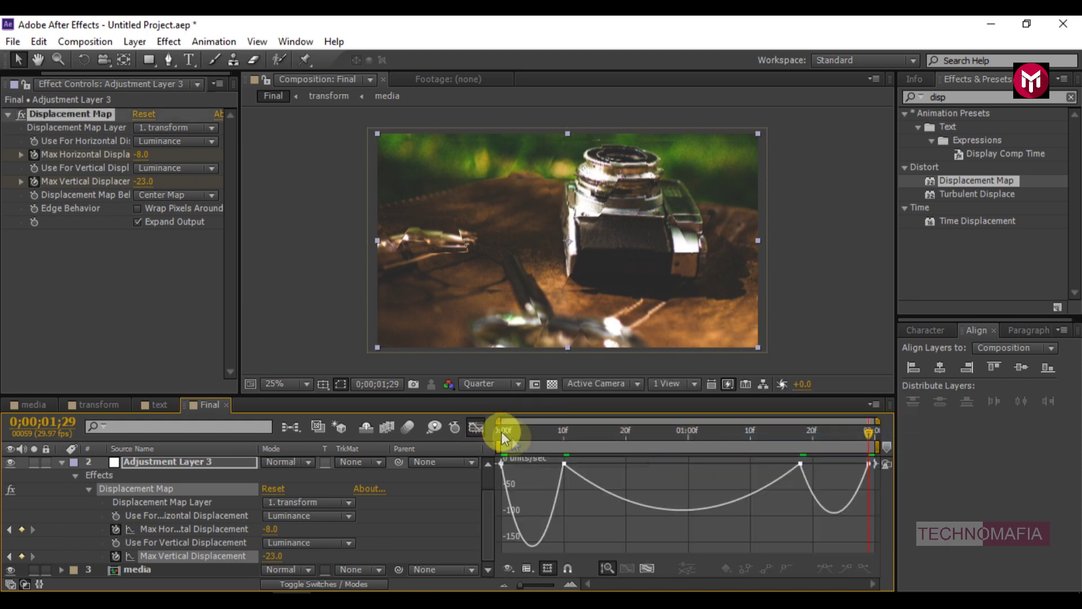
pyautogui.doubleClick(552, 478)
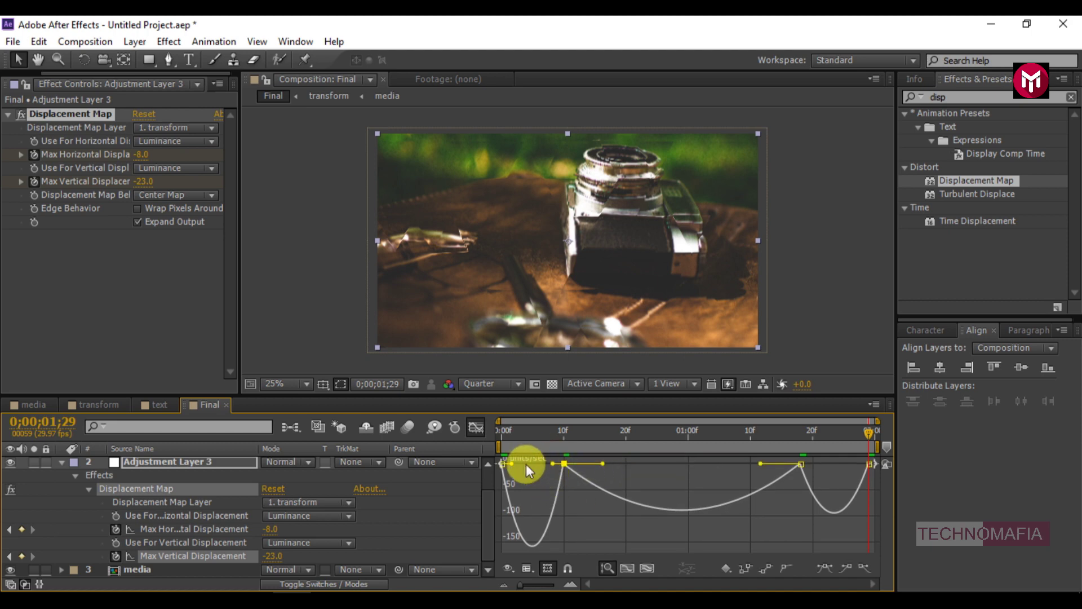
pyautogui.moveTo(512, 461); pyautogui.dragTo(681, 463)
pyautogui.moveTo(802, 464); pyautogui.dragTo(855, 464)
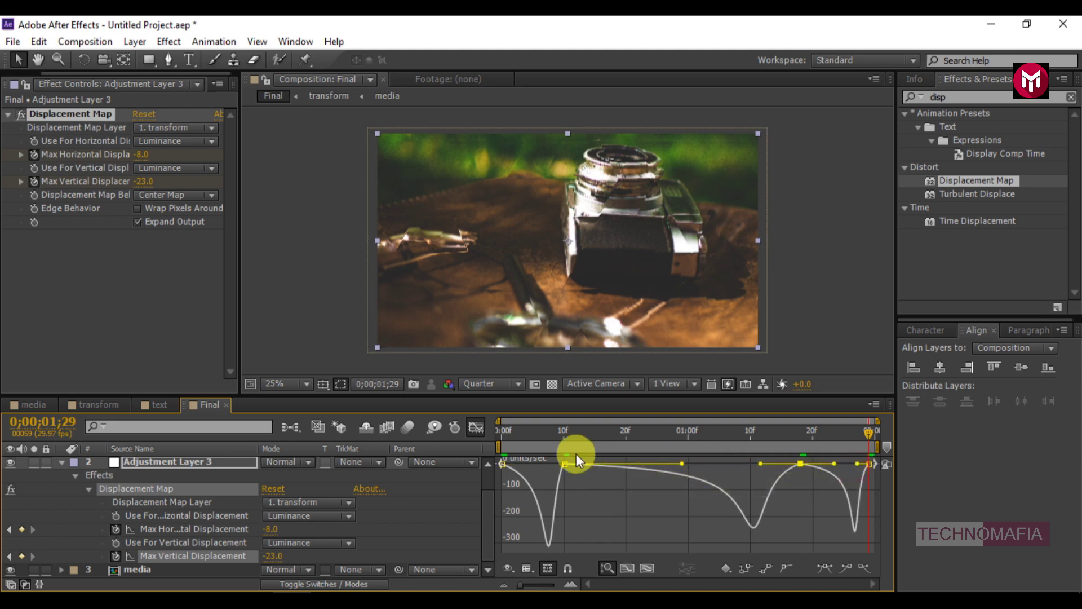
pyautogui.click(477, 427)
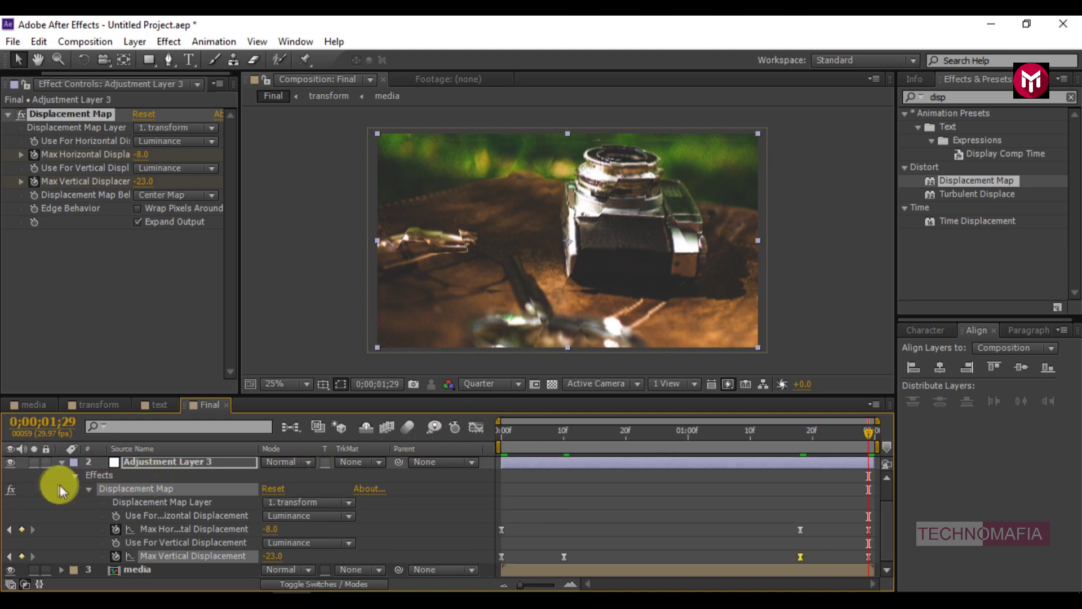
# Collapse the layer properties and place the text composition above the transform layer in Final.
pyautogui.click(60, 464)
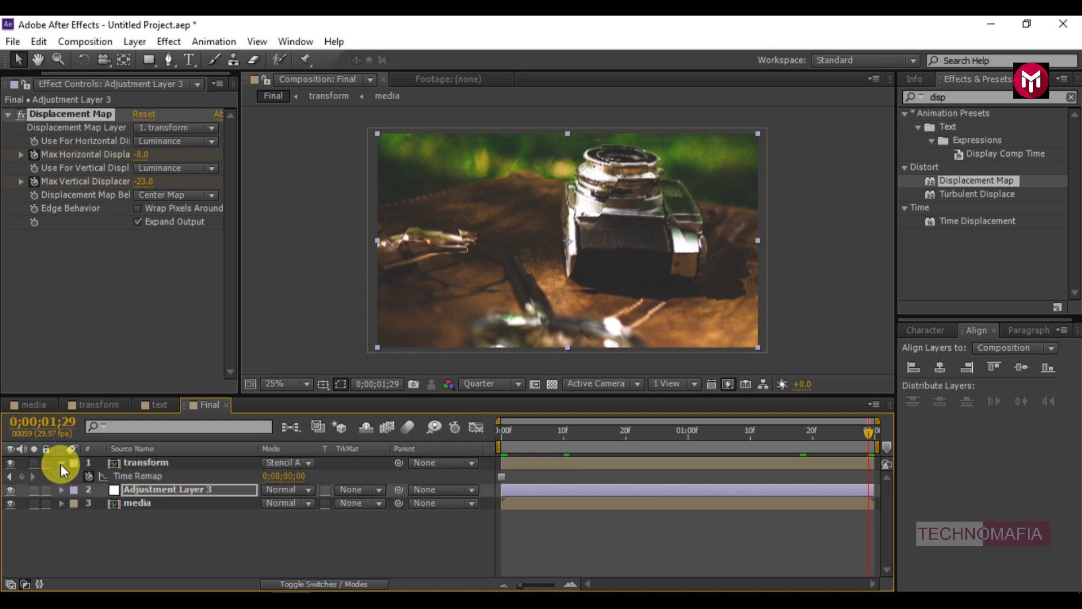
pyautogui.click(63, 465)
pyautogui.click(134, 462)
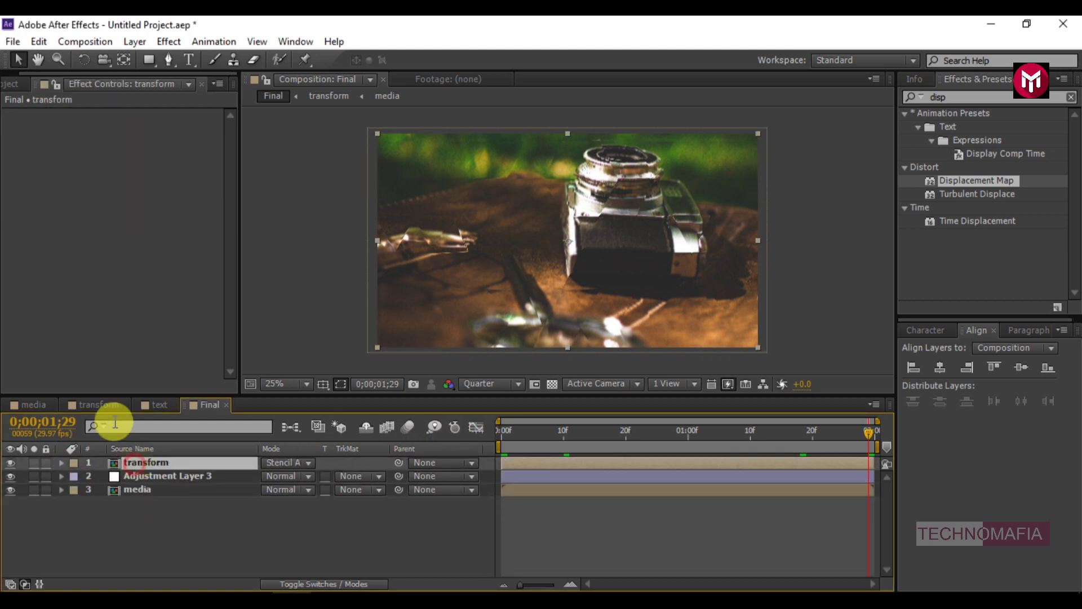
pyautogui.click(5, 86)
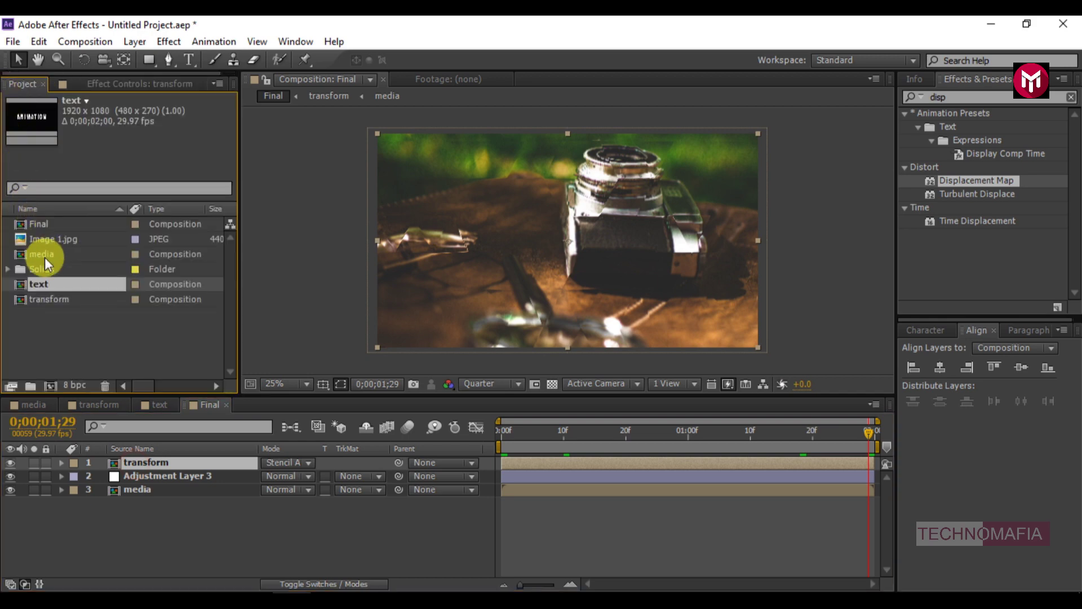
pyautogui.moveTo(43, 282); pyautogui.dragTo(129, 463)
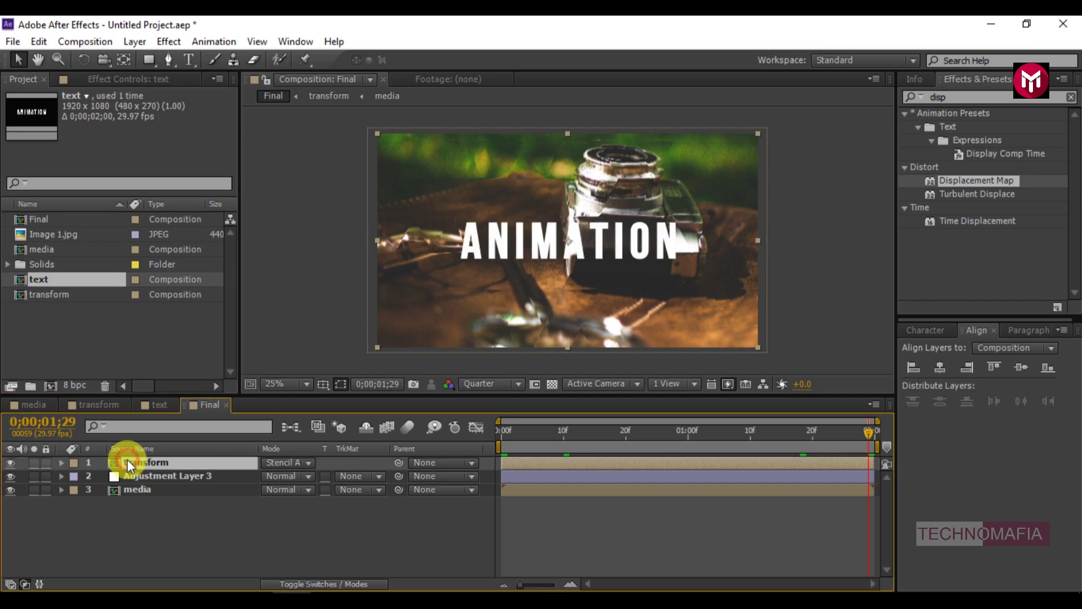
# Keyframe the text layer's Scale at 125% on 0;00;00;00 and 100% on 0;00;01;29.
pyautogui.click(499, 435)
pyautogui.press('s')
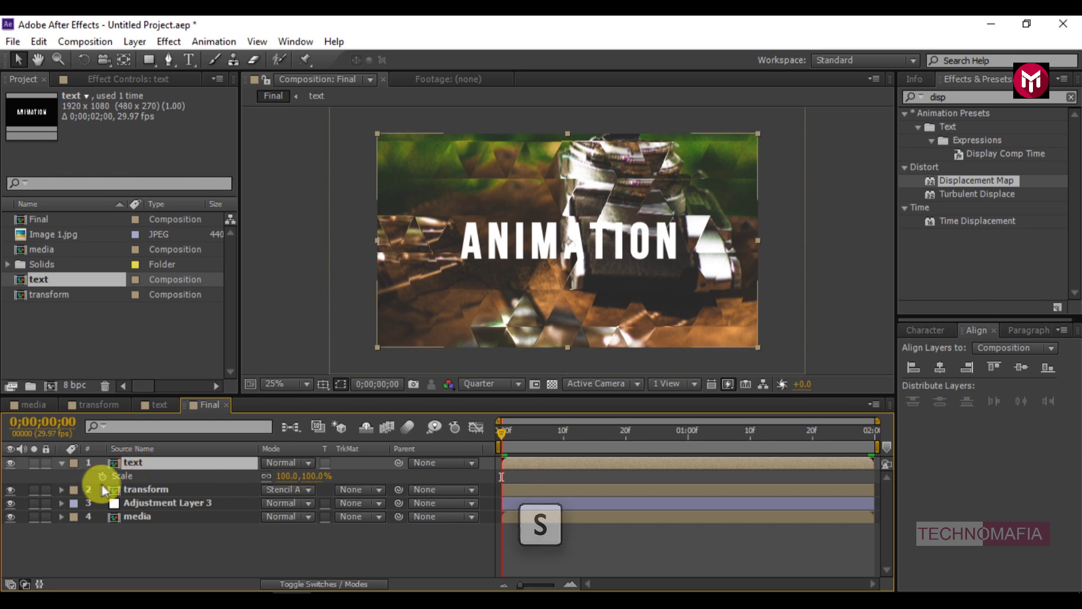
pyautogui.click(102, 476)
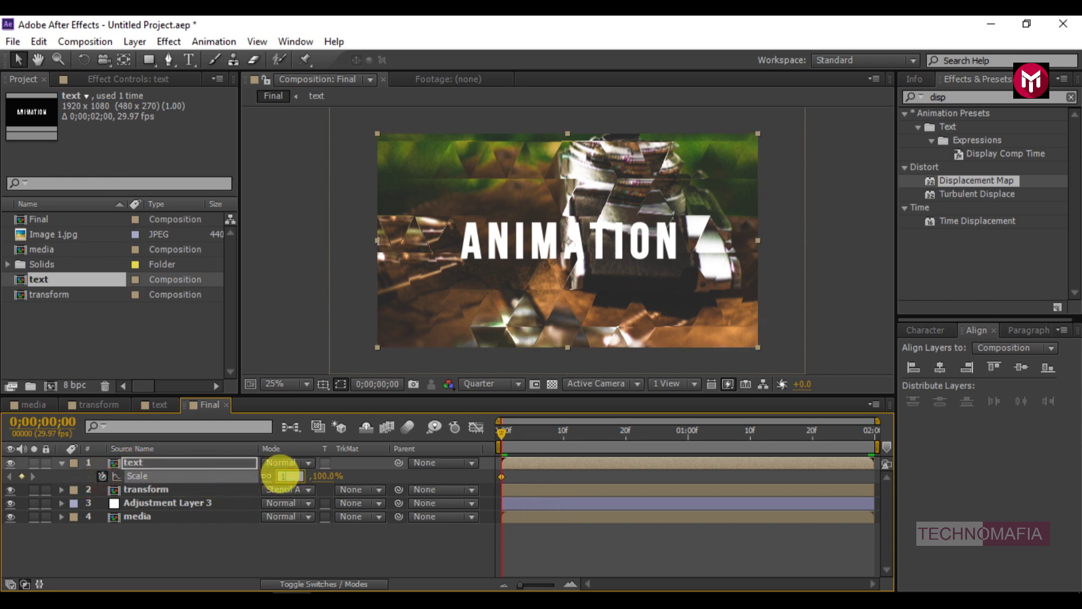
pyautogui.press('Return')
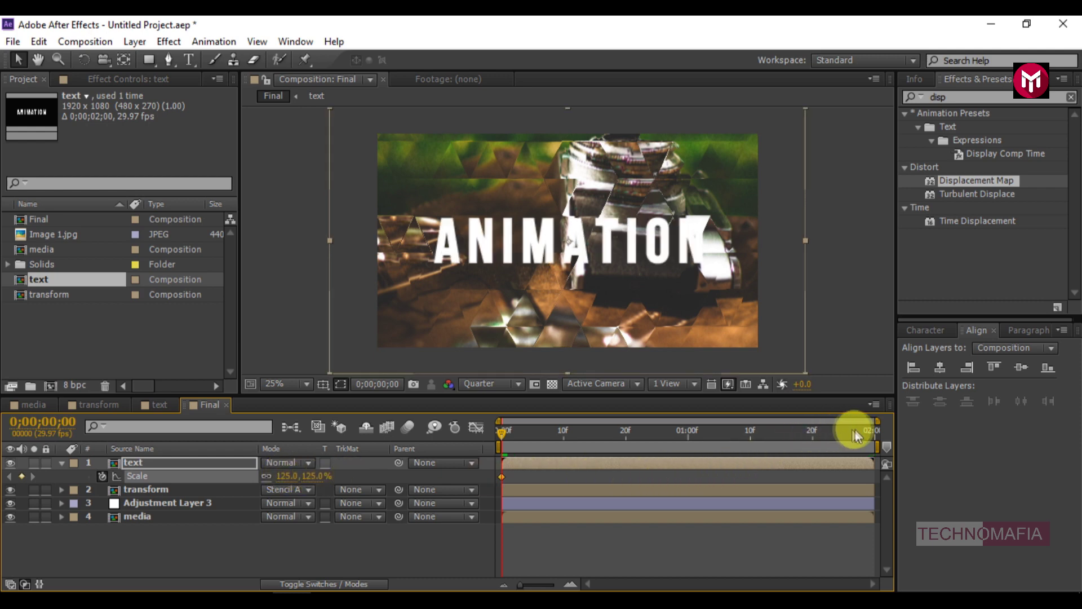
pyautogui.click(874, 431)
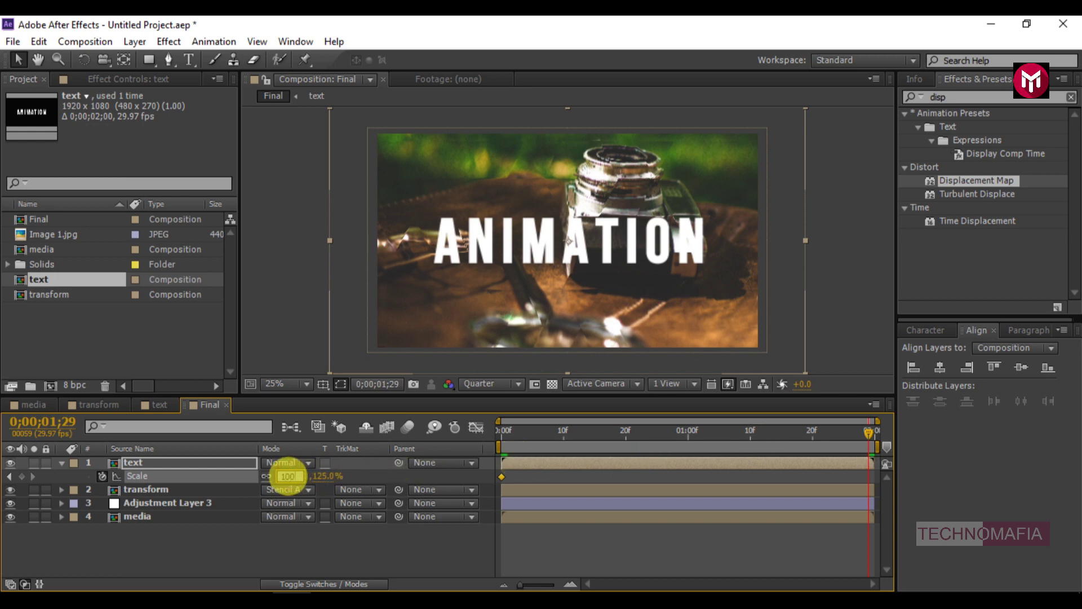
pyautogui.press('Return')
# Keyframe the text layer's Position at 960, 540 on 0;00;01;15 and raise it to 960, 476 on 0;00;01;29.
pyautogui.press('p')
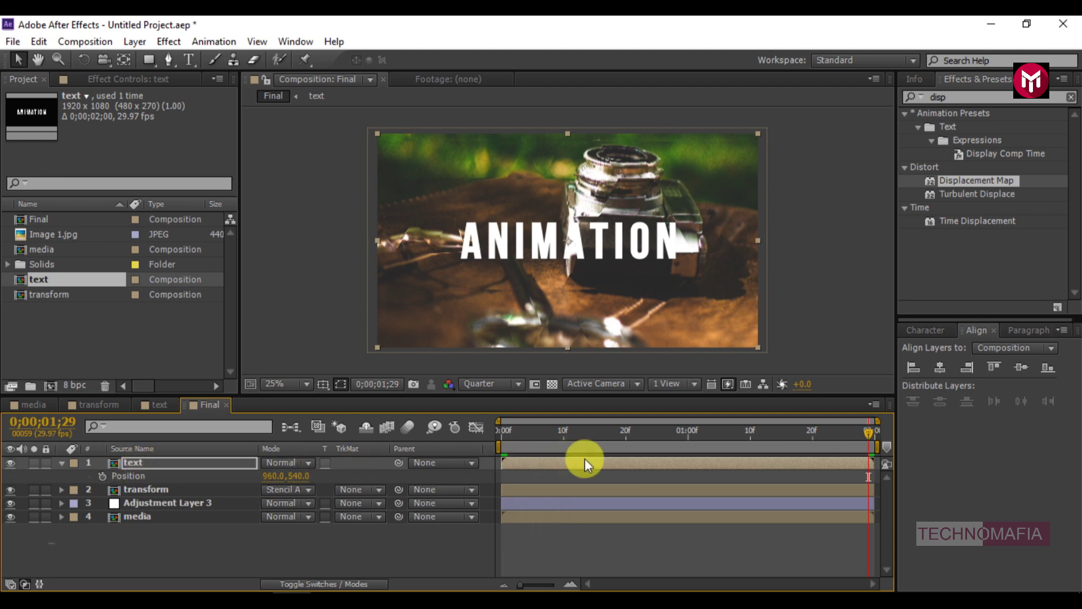
pyautogui.click(783, 429)
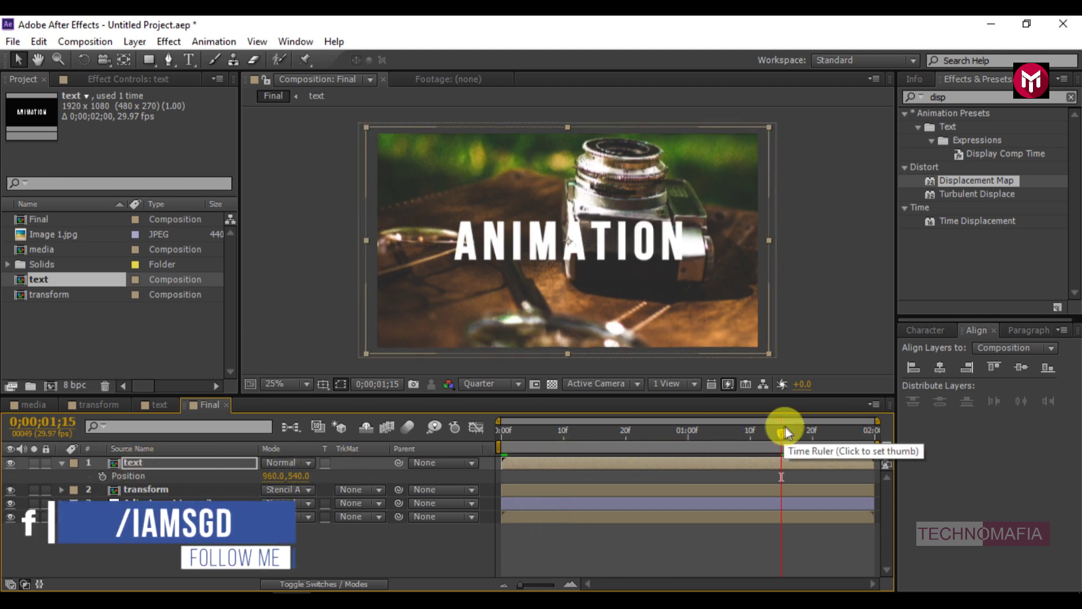
pyautogui.click(102, 476)
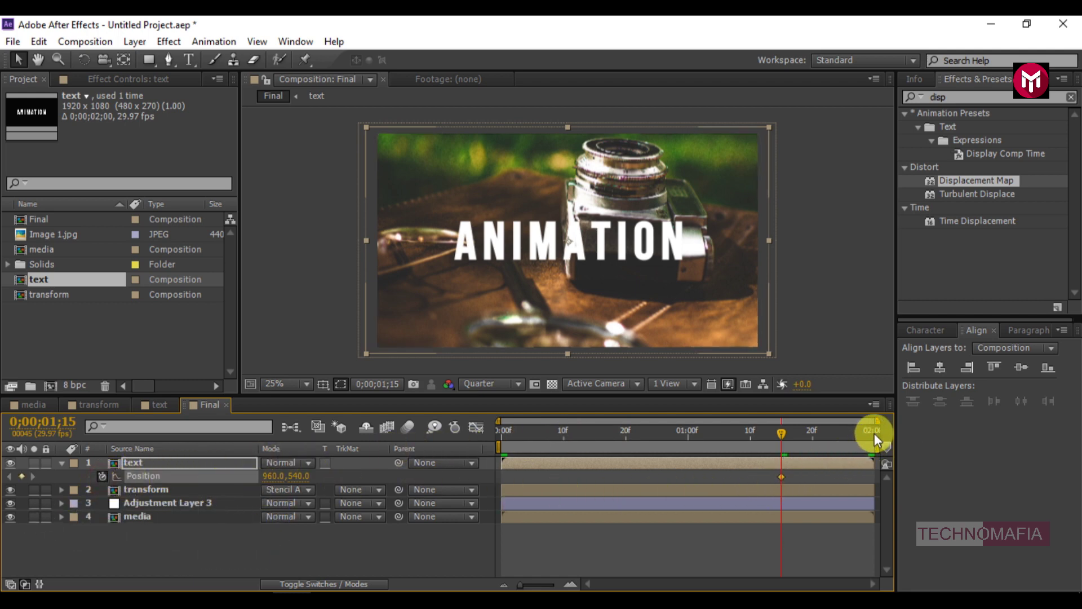
pyautogui.click(874, 433)
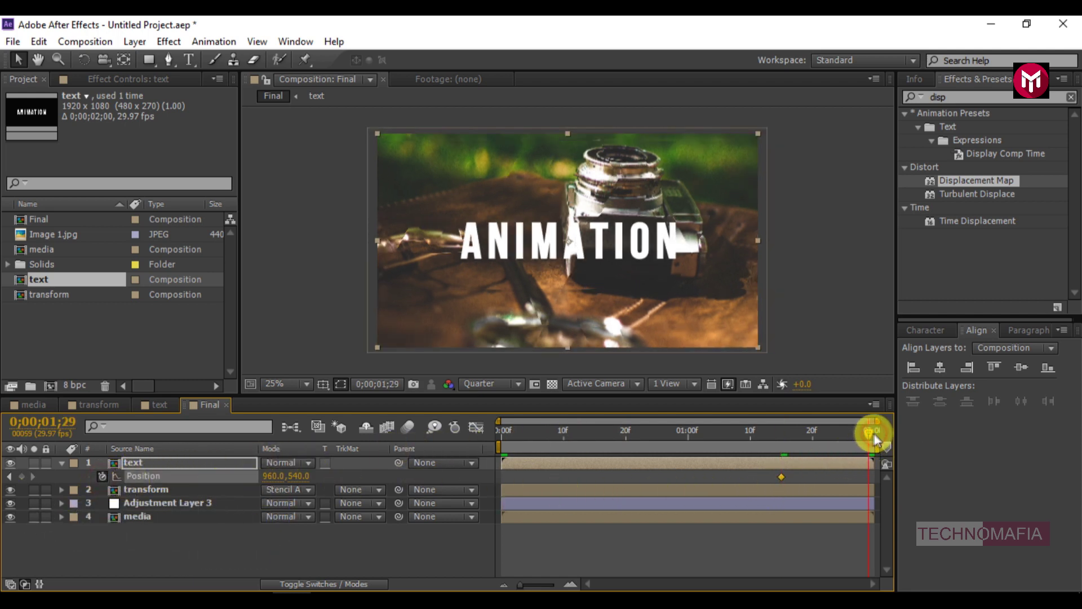
pyautogui.click(25, 476)
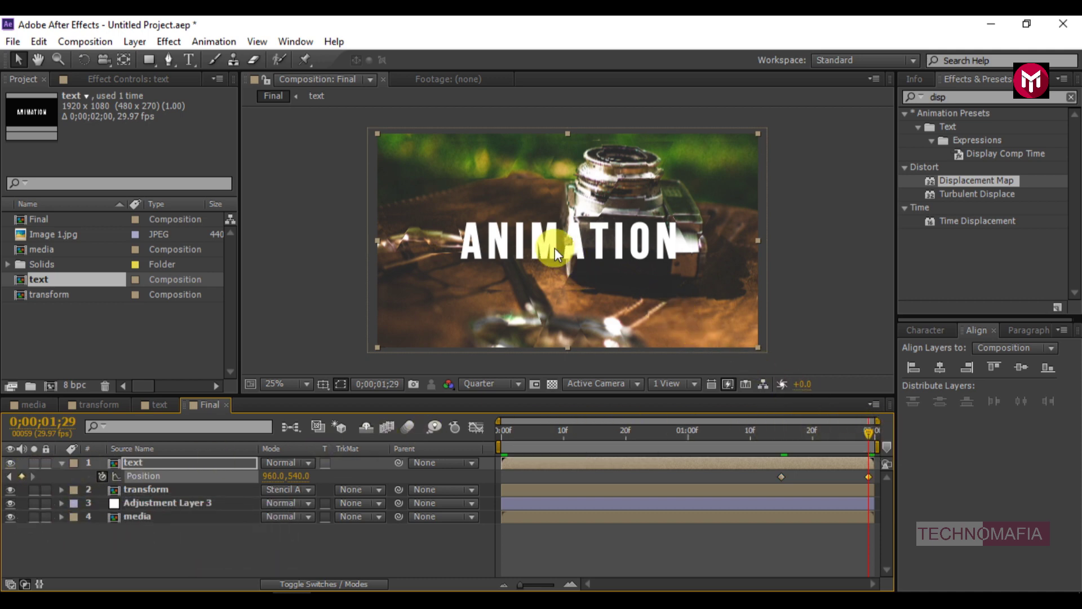
pyautogui.moveTo(550, 243); pyautogui.dragTo(551, 229)
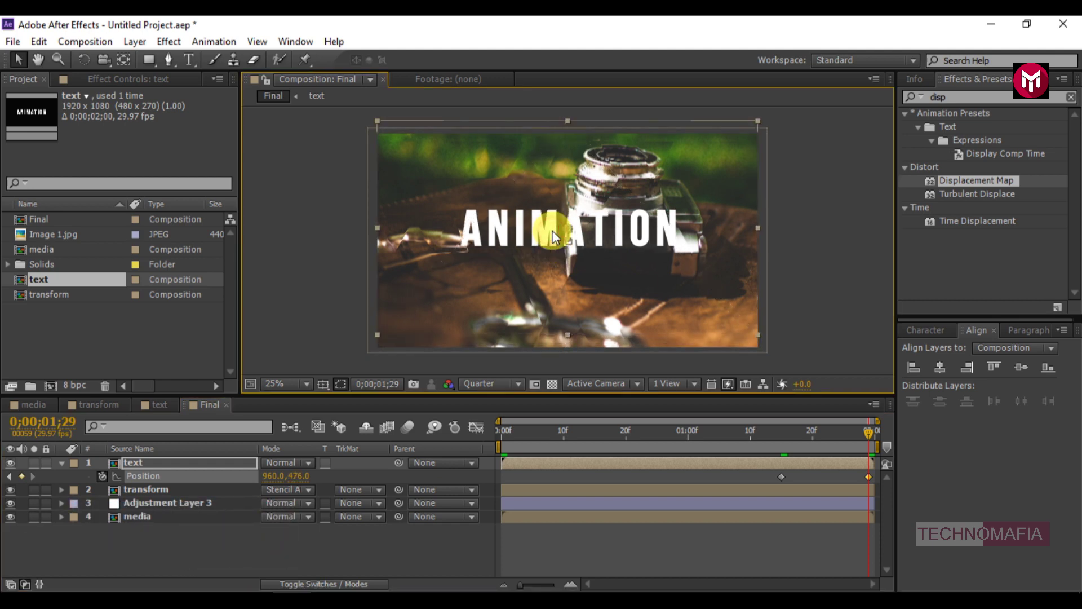
# Apply Easy Ease to both Position keyframes of the text layer.
pyautogui.moveTo(769, 474); pyautogui.dragTo(883, 485)
pyautogui.rightClick(782, 478)
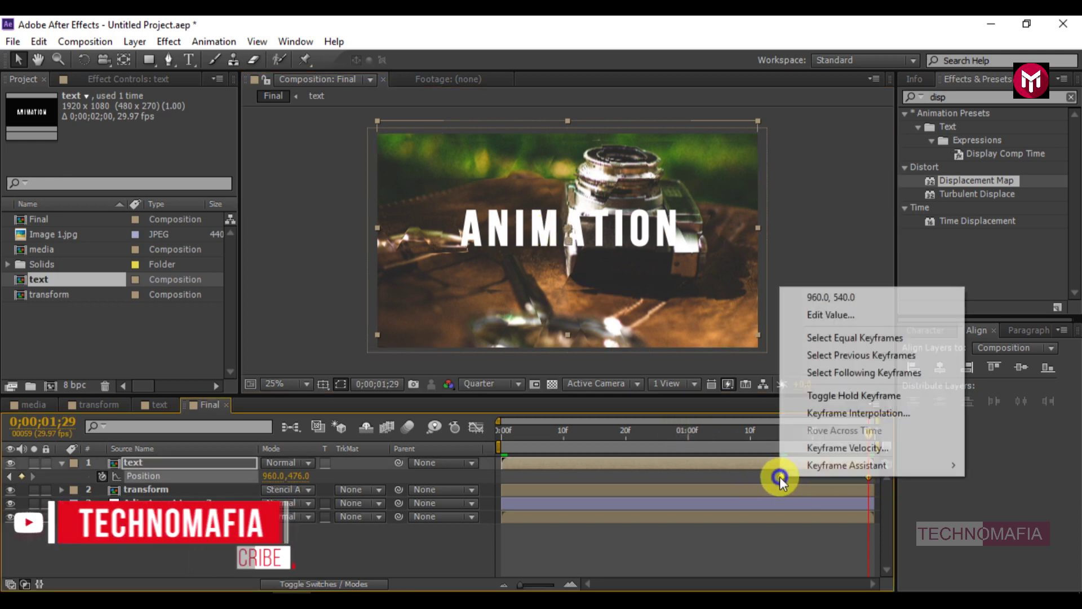
pyautogui.moveTo(796, 468)
pyautogui.click(679, 500)
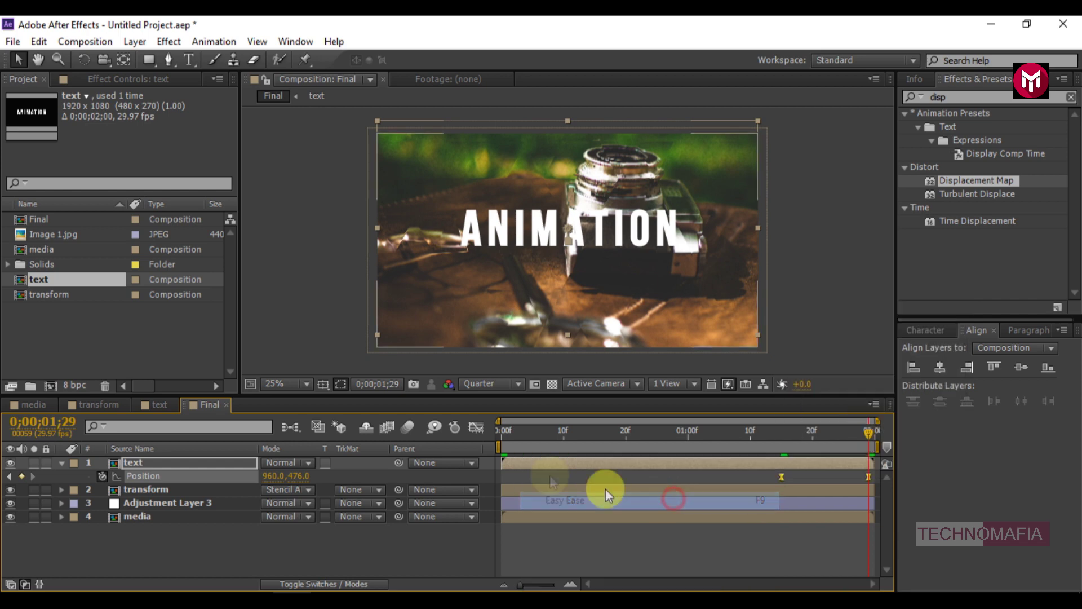
# Reshape the text layer's Position speed curve at its last keyframe in the graph view and collapse the layer properties.
pyautogui.click(476, 427)
pyautogui.moveTo(871, 491); pyautogui.dragTo(824, 543)
pyautogui.click(477, 427)
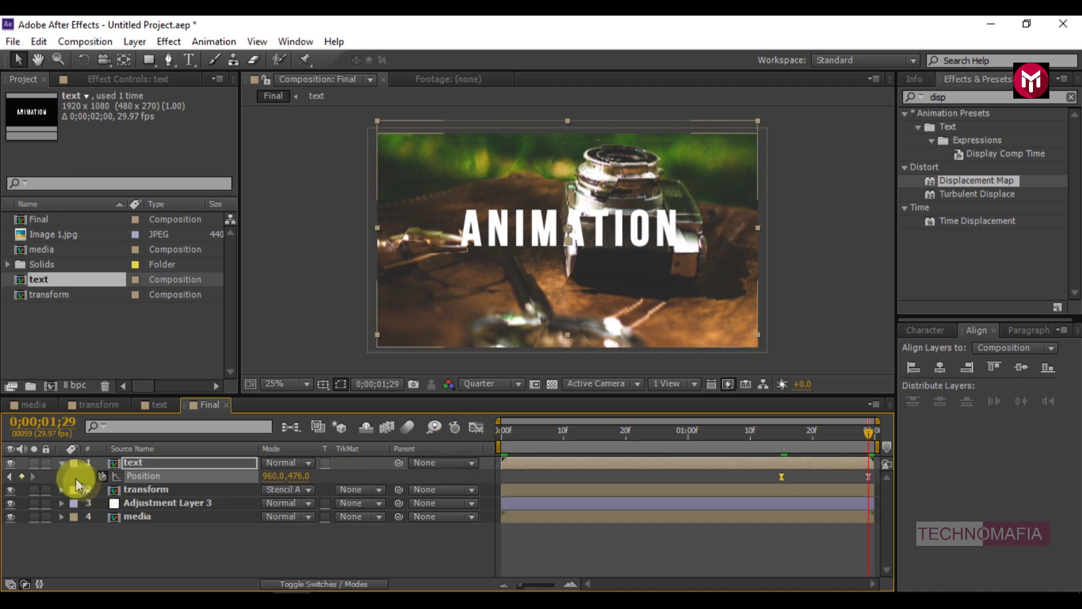
pyautogui.click(62, 464)
# Duplicate the transform layer in Final and place the copy above the text layer.
pyautogui.click(130, 475)
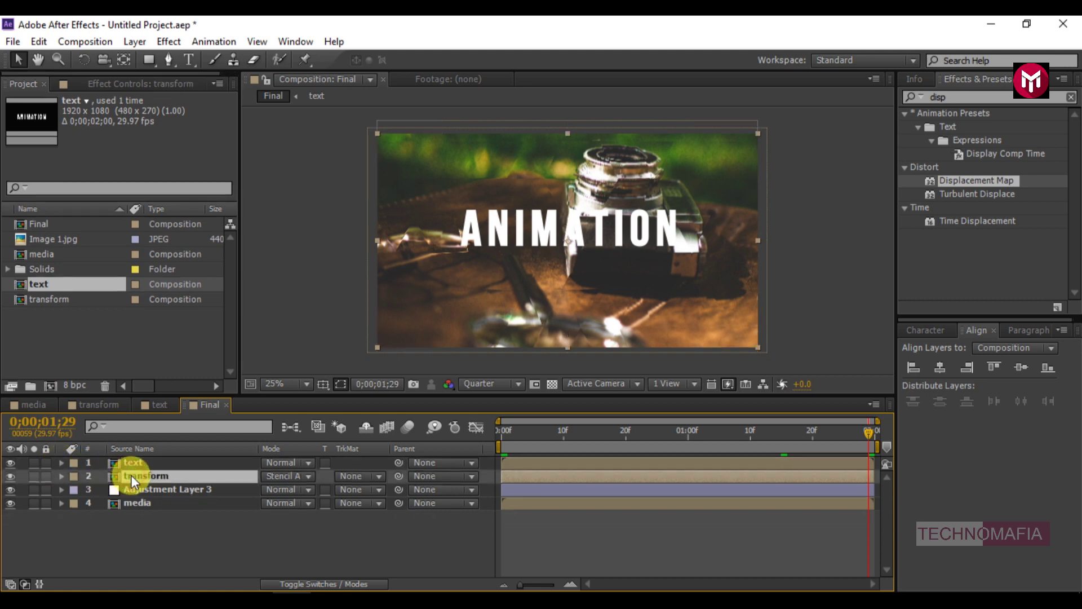
pyautogui.hotkey('ctrl', 'd')
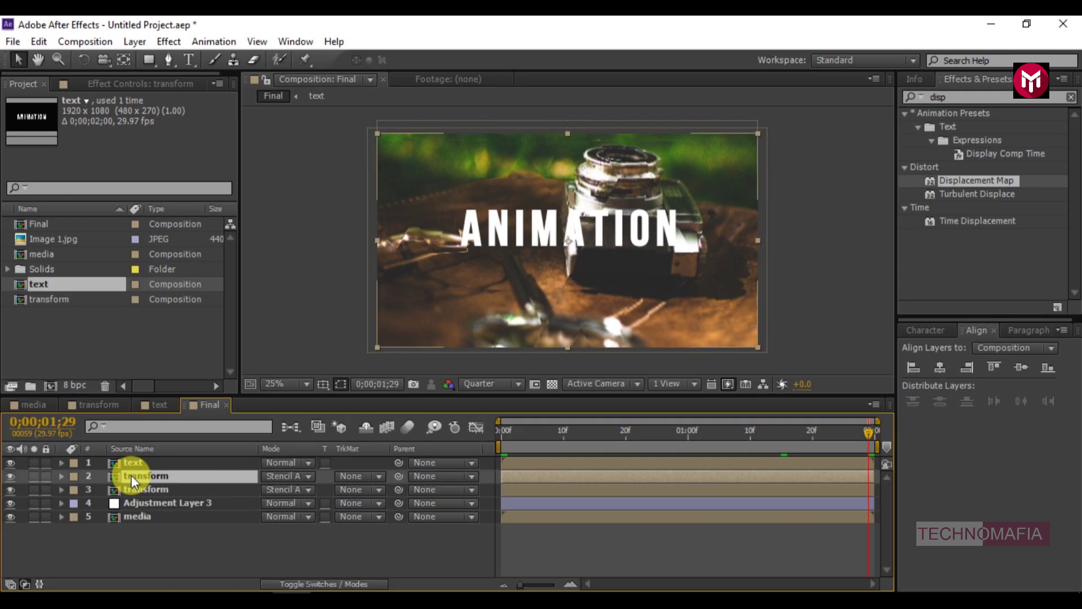
pyautogui.moveTo(131, 475); pyautogui.dragTo(135, 462)
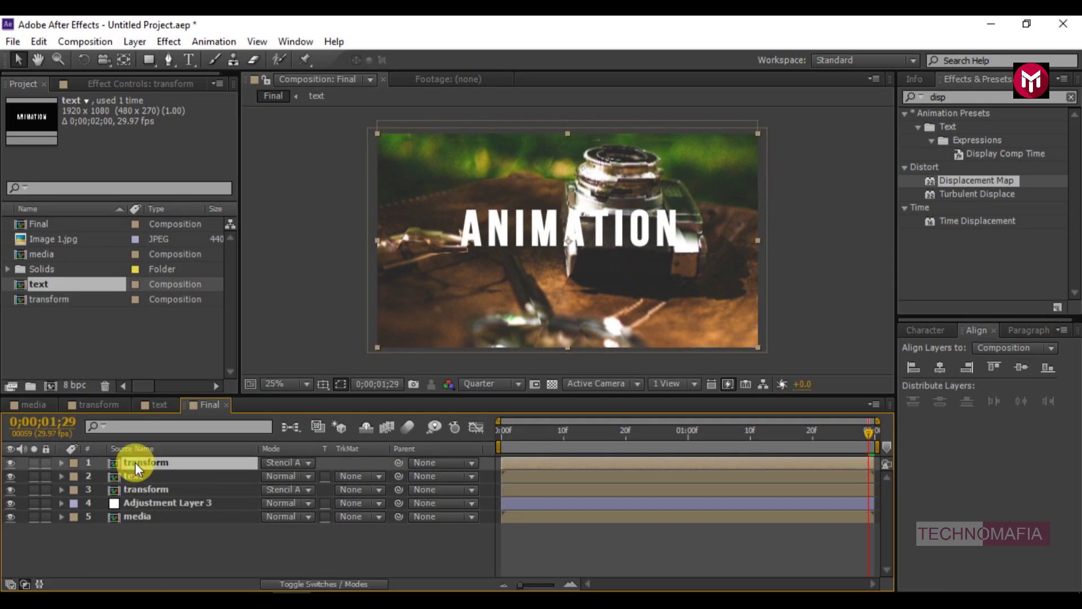
# Set the top transform copy's blending mode to Normal and use it as the text layer's Luma Matte.
pyautogui.click(285, 462)
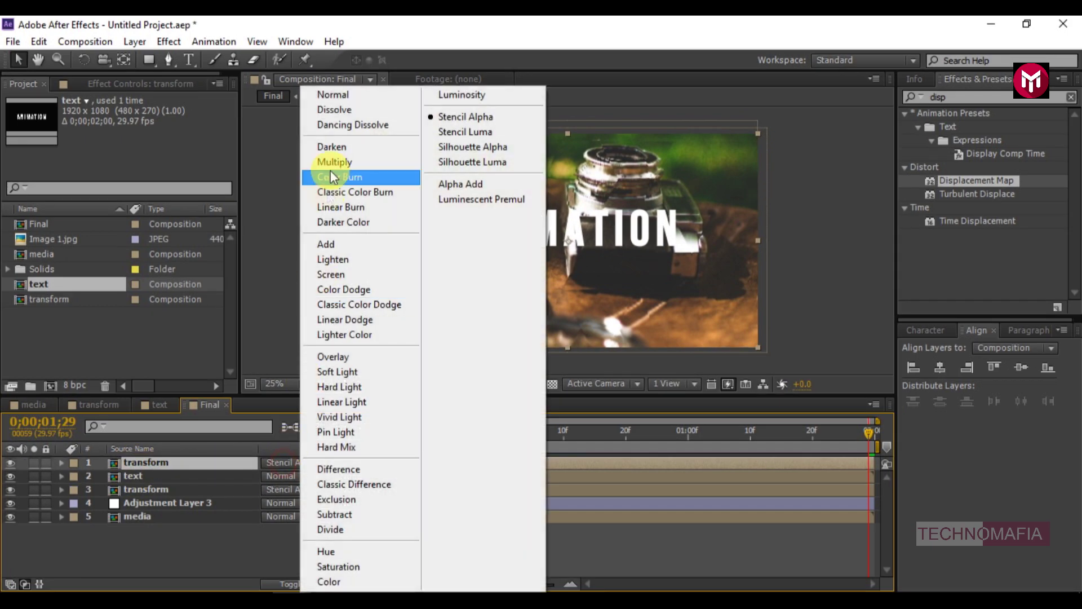
pyautogui.click(353, 95)
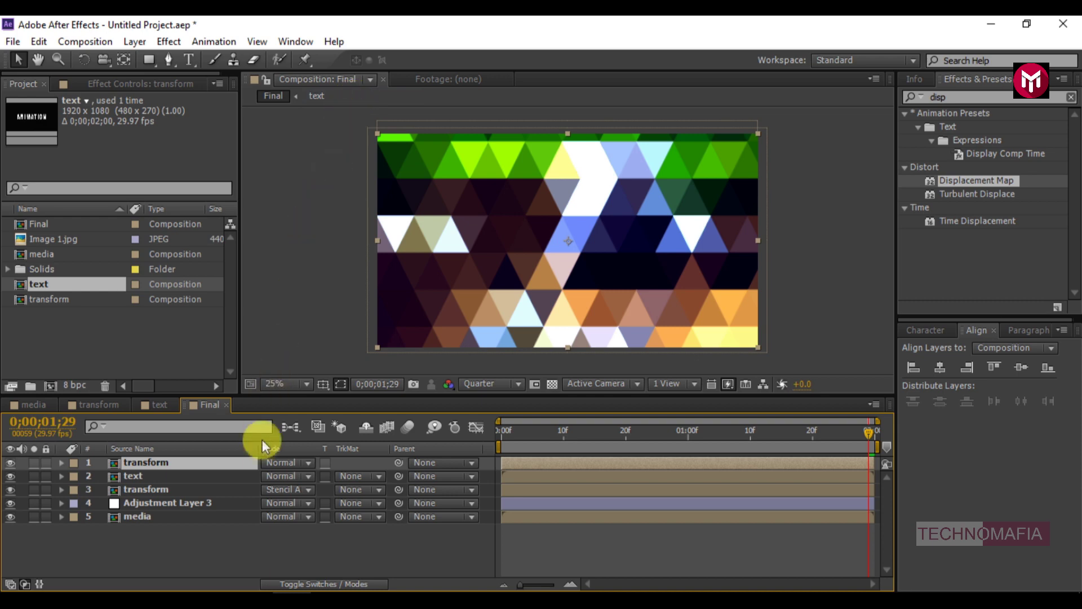
pyautogui.click(351, 476)
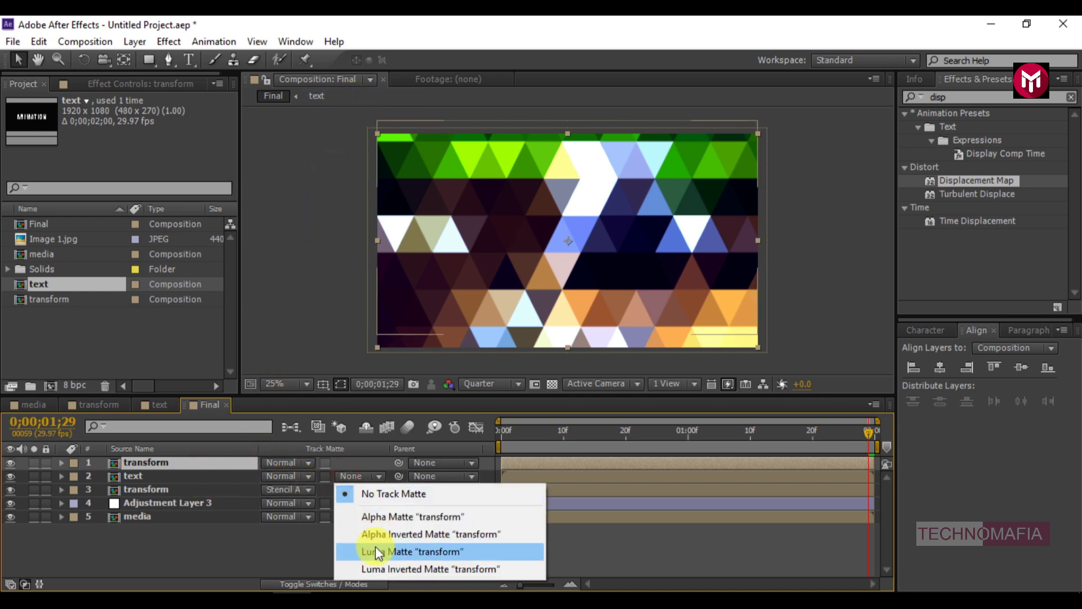
pyautogui.click(376, 550)
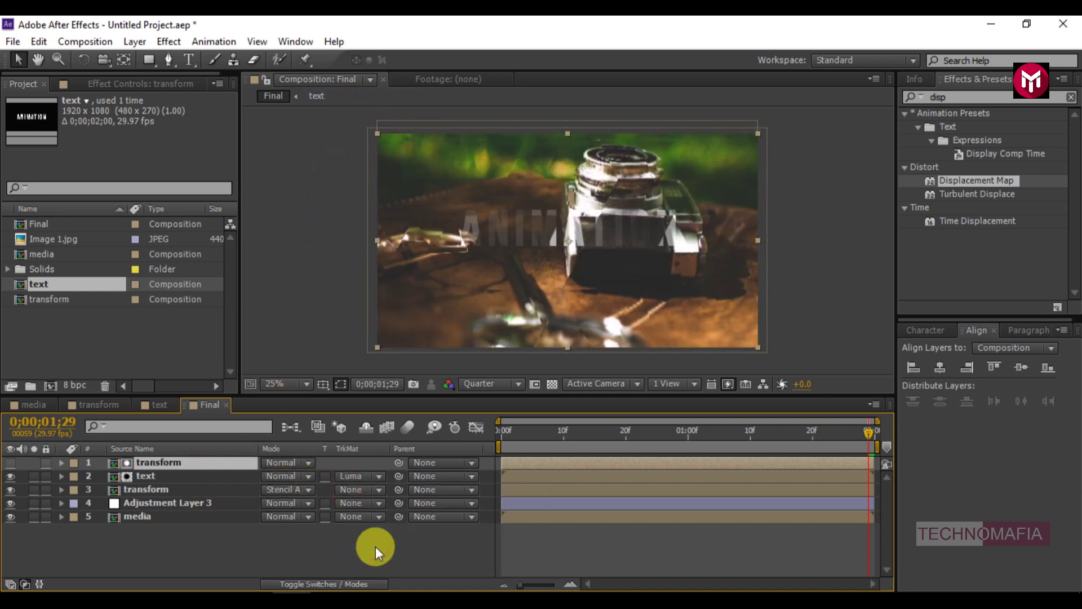
# Find the Levels effect and apply it to the top transform layer.
pyautogui.doubleClick(954, 97)
pyautogui.write('lev')
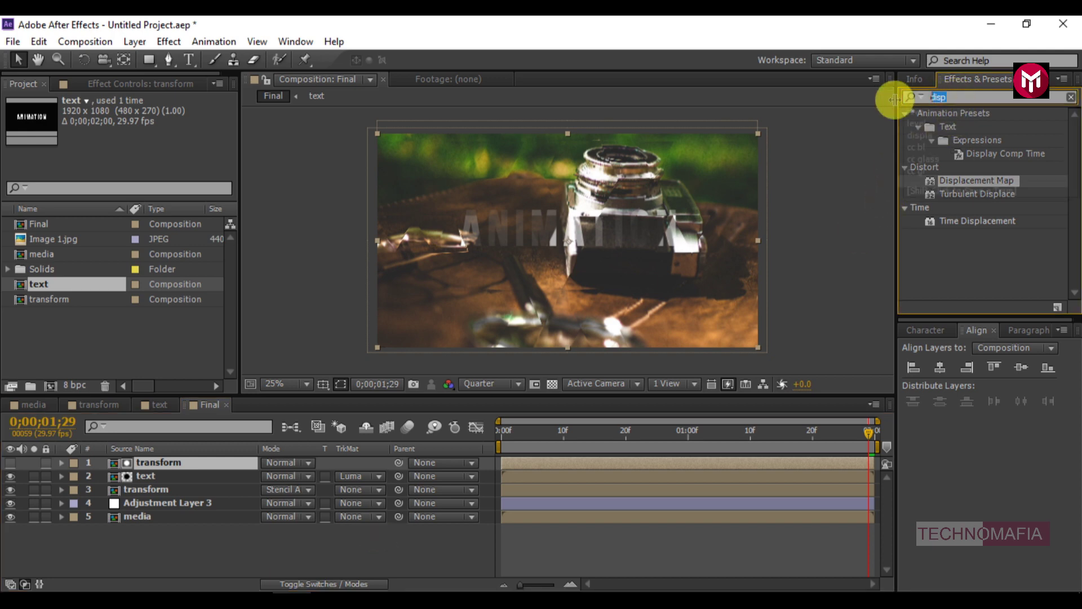
pyautogui.write('e')
pyautogui.doubleClick(938, 197)
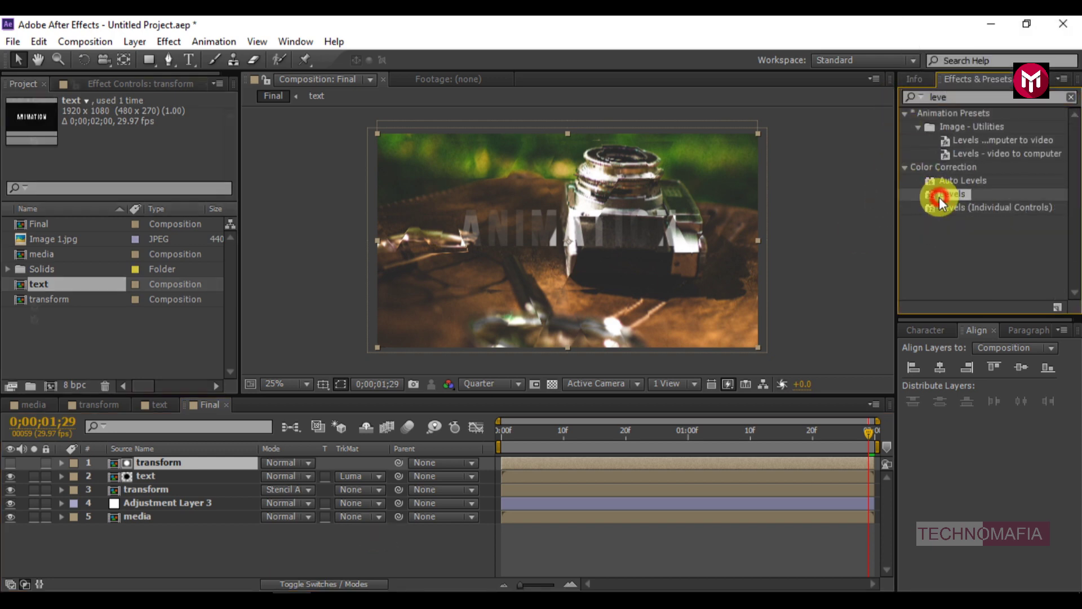
# Keyframe the Levels Histogram on 0;00;00;00, set Output Black to 255 on 0;00;01;29, and return to the first frame.
pyautogui.click(500, 435)
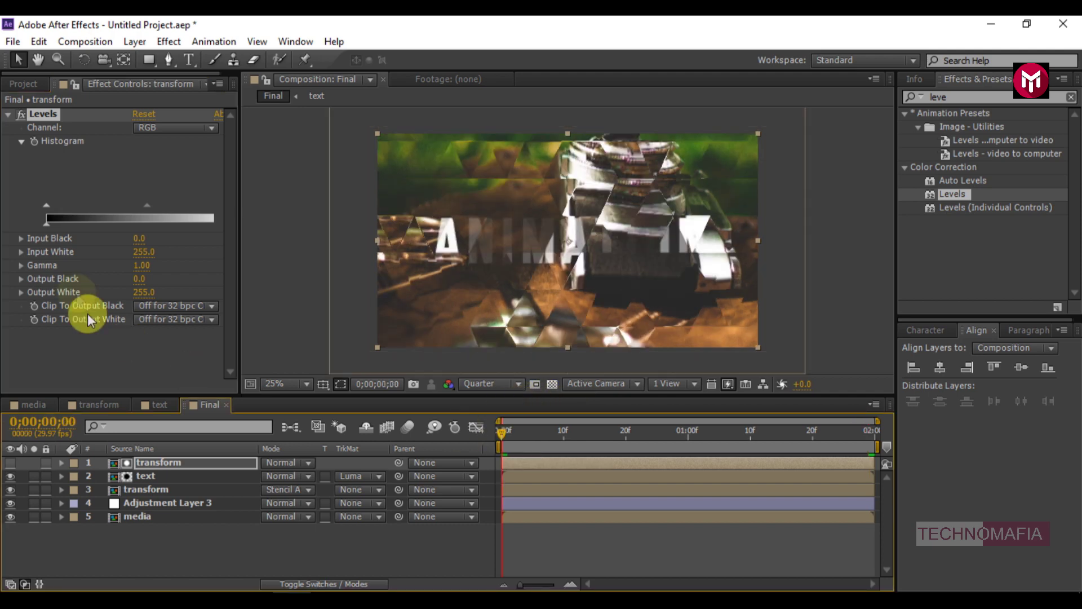
pyautogui.click(35, 145)
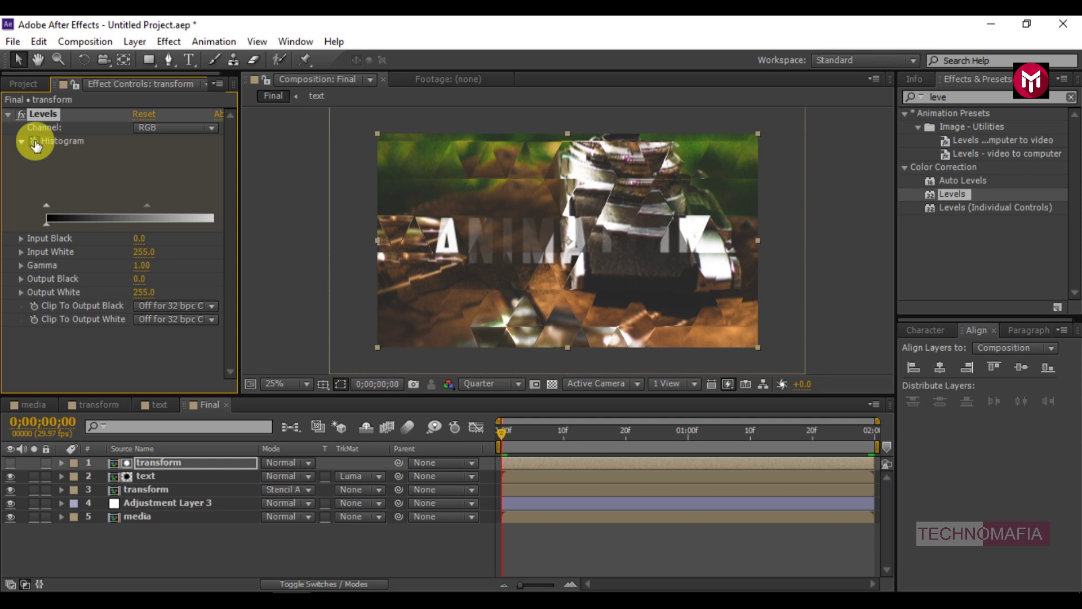
pyautogui.click(875, 433)
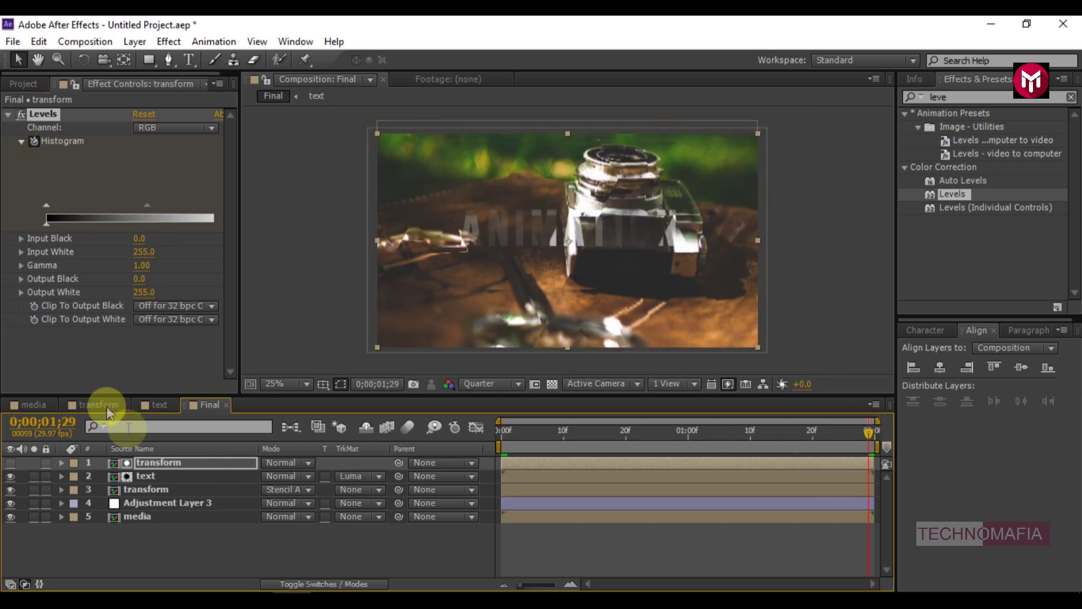
pyautogui.click(140, 279)
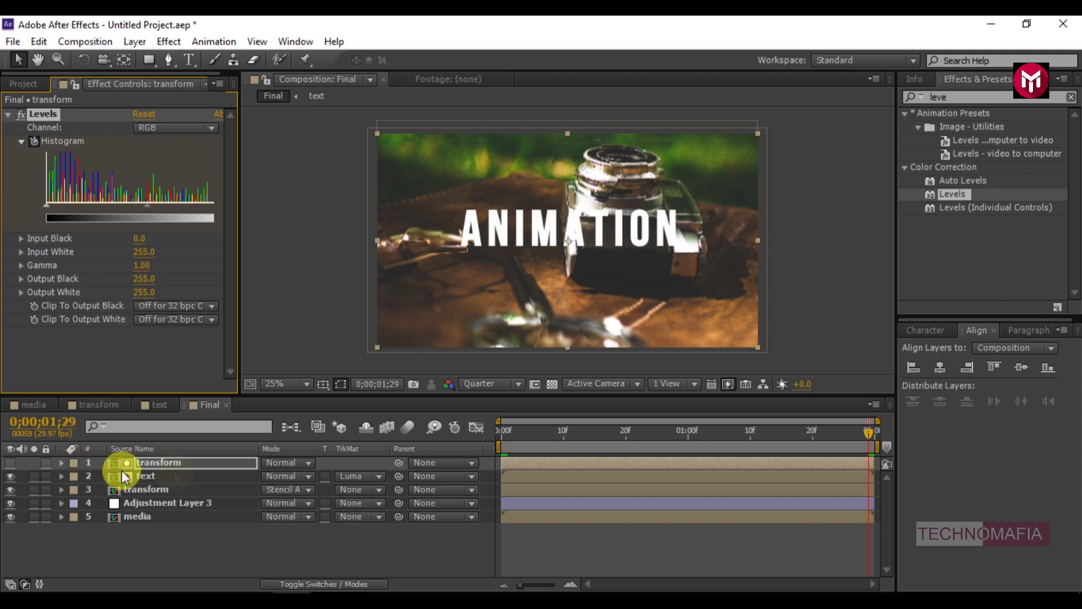
pyautogui.click(500, 432)
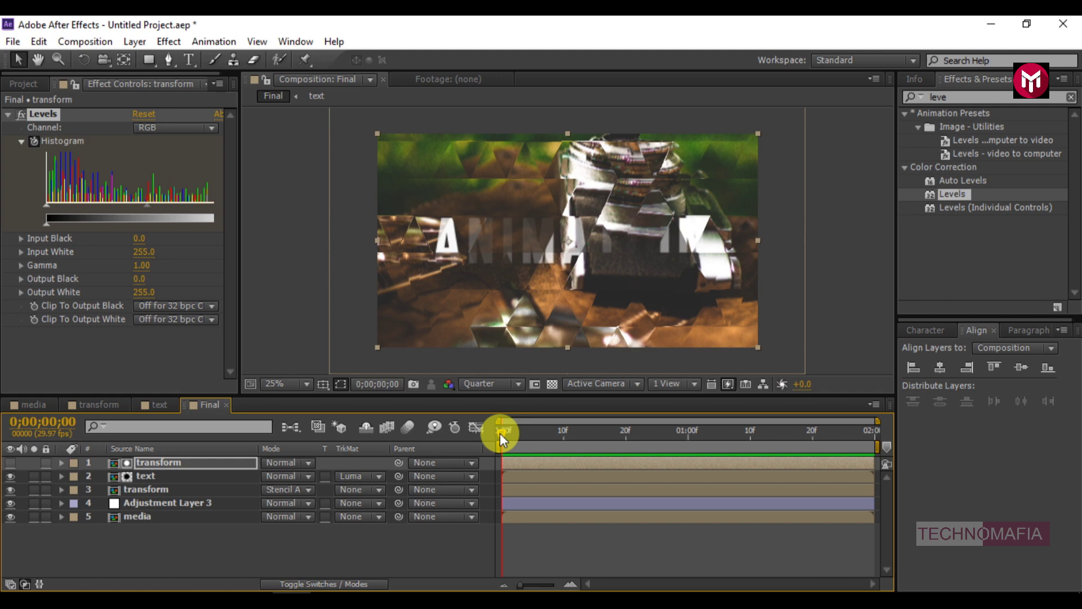
# Create a 1920 x 1080 px black solid named Frame in the Final composition.
pyautogui.rightClick(248, 549)
pyautogui.moveTo(379, 386)
pyautogui.click(533, 423)
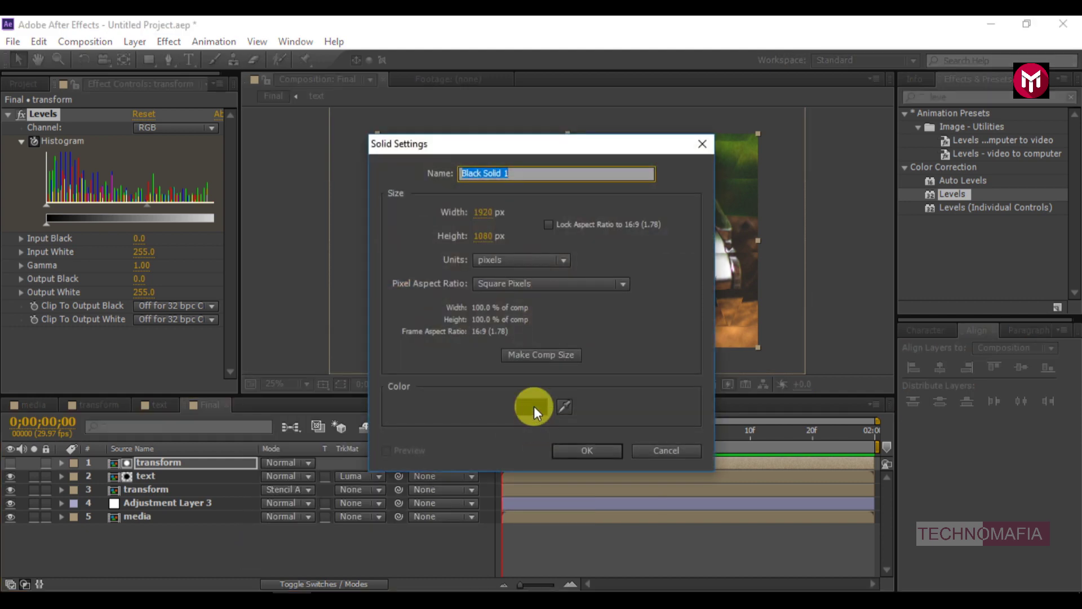
pyautogui.press('Return')
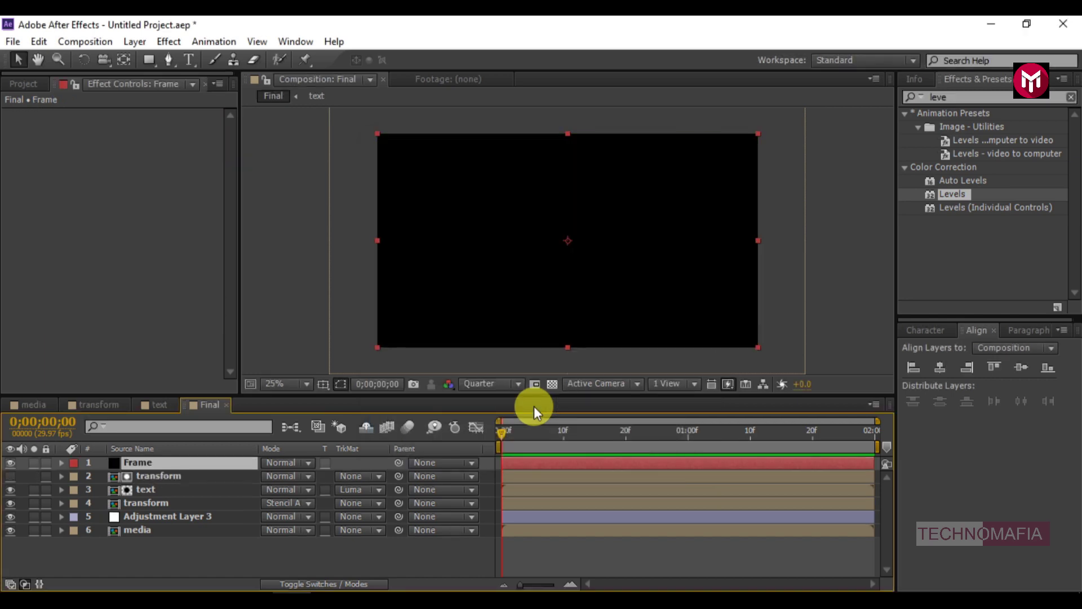
# Draw a wide rectangular mask on Frame using the title/action safe guides, and set it to Subtract to leave letterbox bars.
pyautogui.click(323, 385)
pyautogui.click(363, 367)
pyautogui.moveTo(351, 140); pyautogui.dragTo(775, 338)
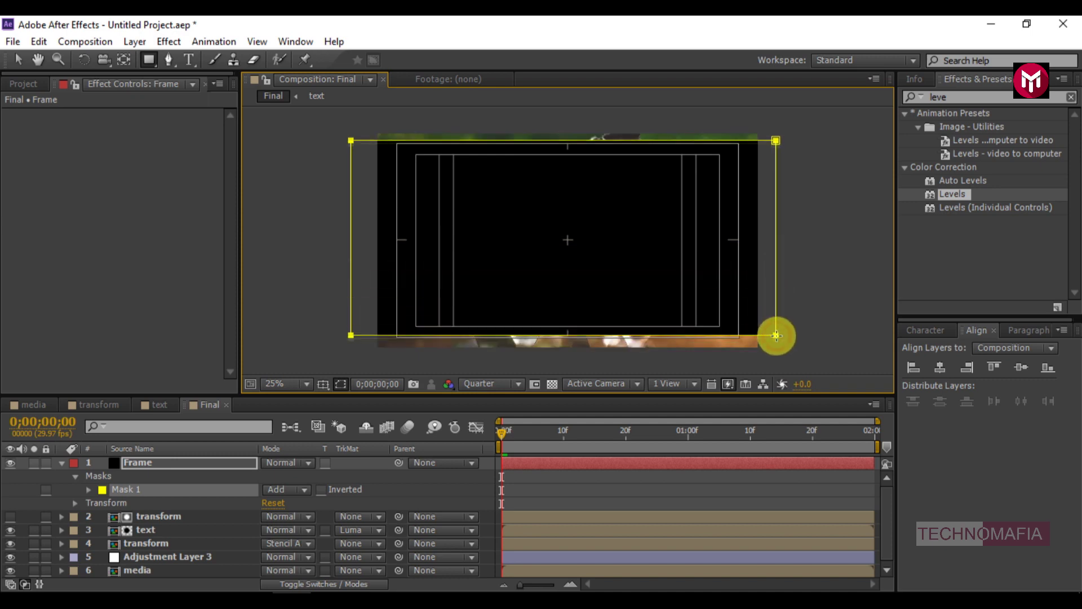
pyautogui.click(276, 489)
pyautogui.click(303, 404)
pyautogui.click(323, 383)
pyautogui.click(333, 402)
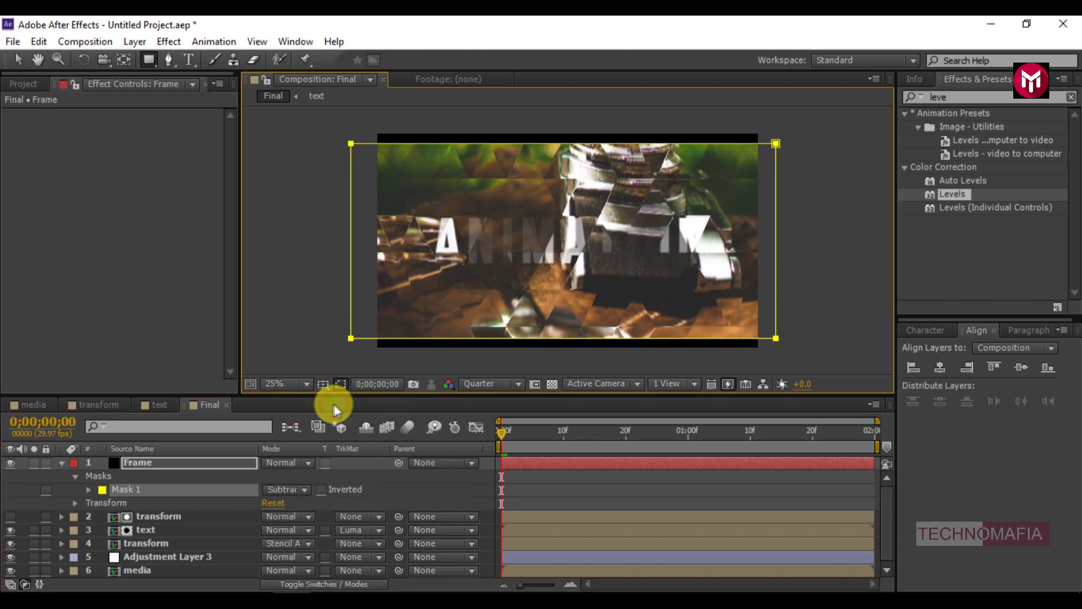
# Collapse the Frame layer's properties and preview the Final composition from the first frame.
pyautogui.click(63, 463)
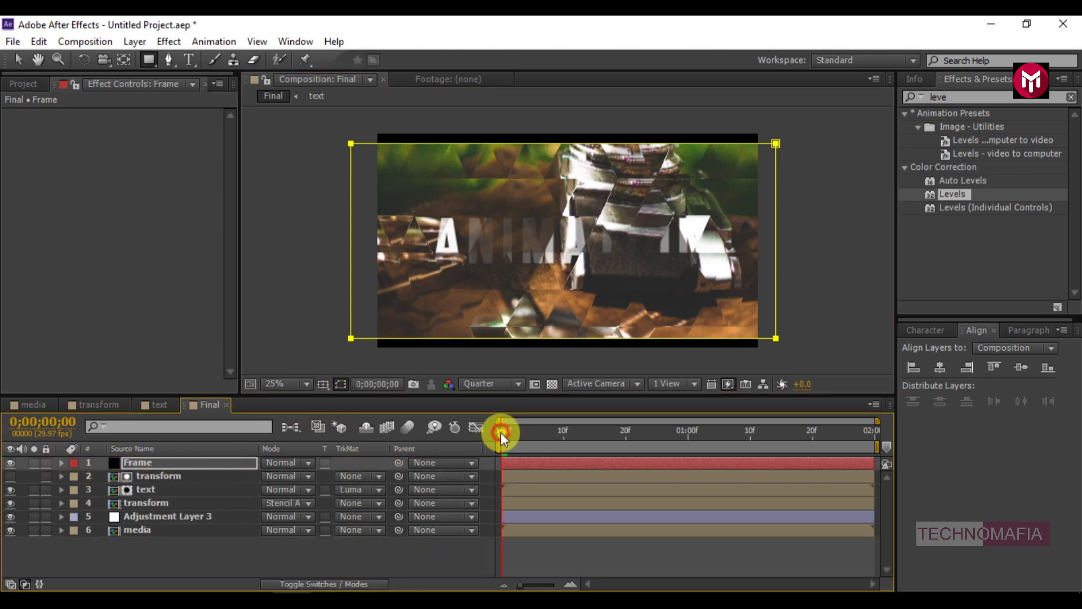
pyautogui.press('KP_0')
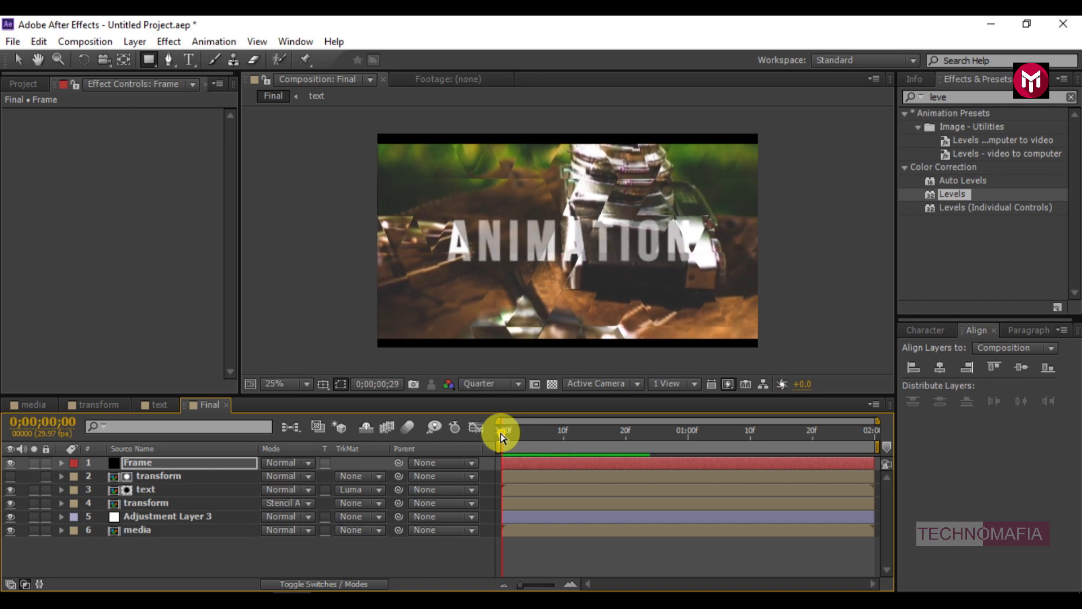